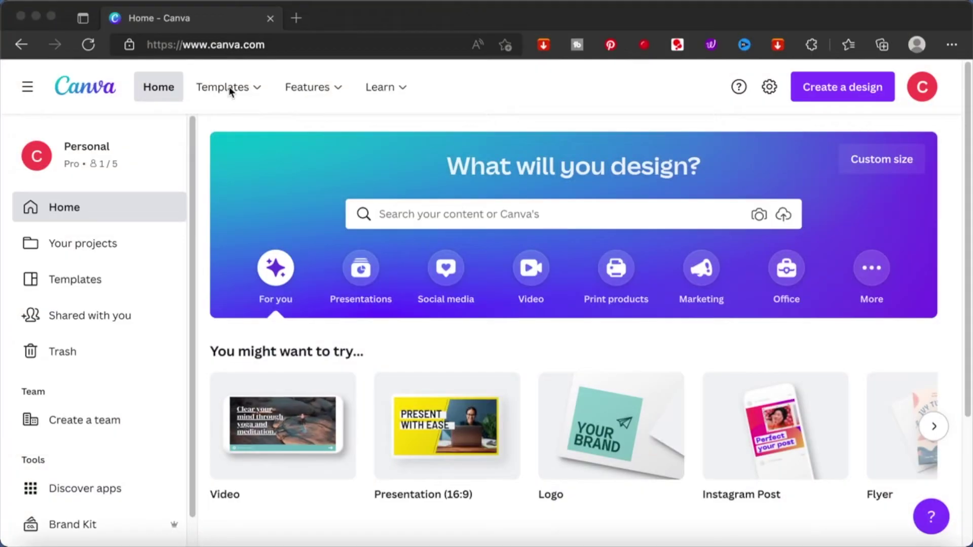
Open the Templates menu from the Canva home page and enter the templates gallery
{"action": "left_click", "coordinate": [228, 87]}
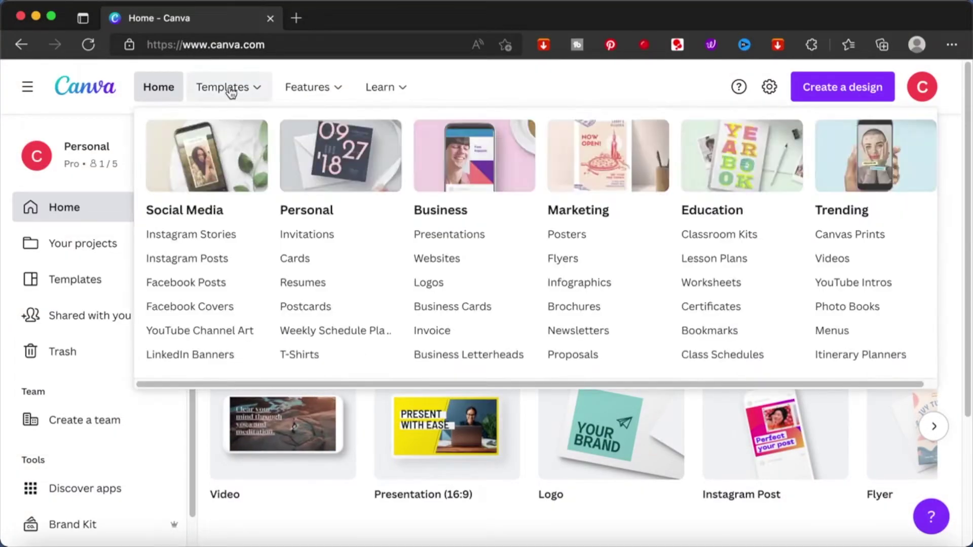
{"action": "left_click", "coordinate": [231, 91]}
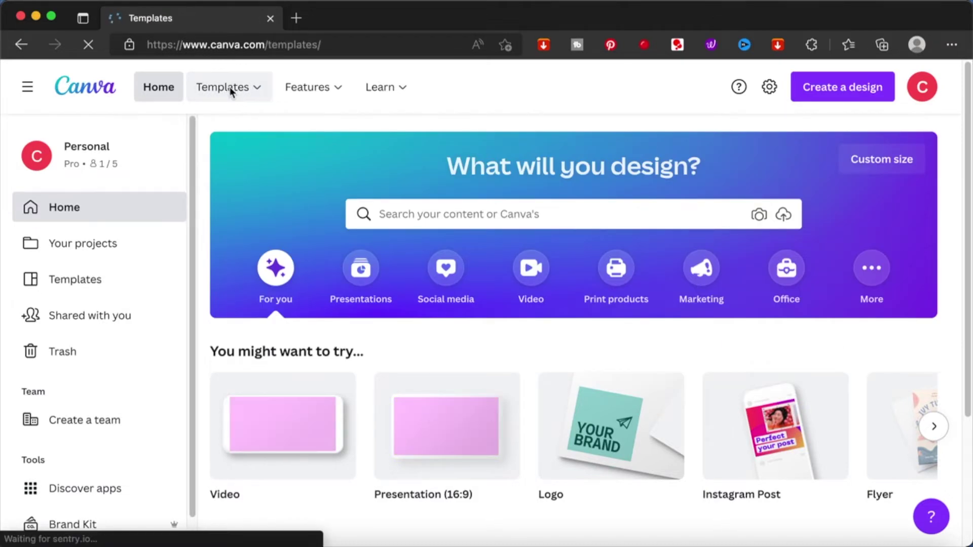
Scroll down the templates gallery to the Instagram Posts row with Welcome Spring
{"action": "mouse_move", "coordinate": [231, 93]}
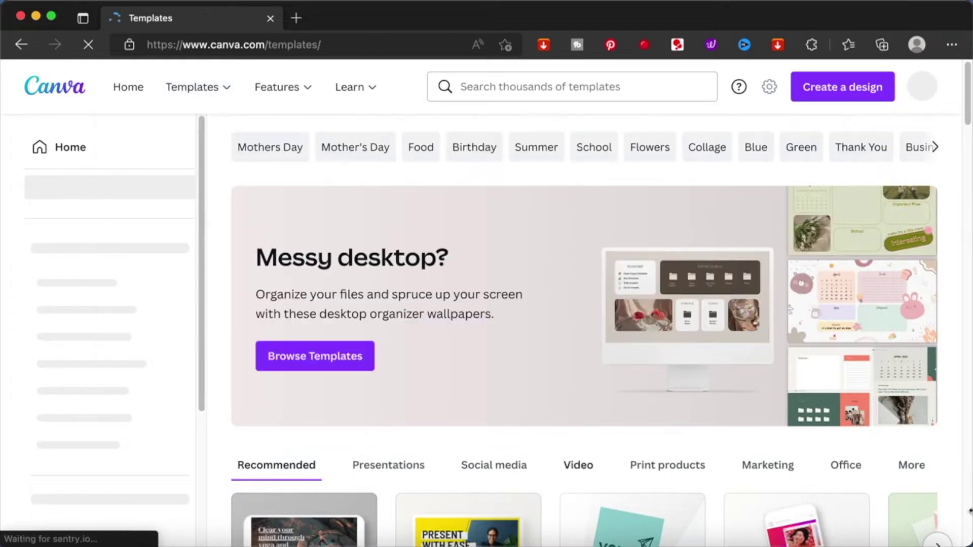
{"action": "scroll", "coordinate": [969, 452], "scroll_direction": "down", "scroll_amount": 3}
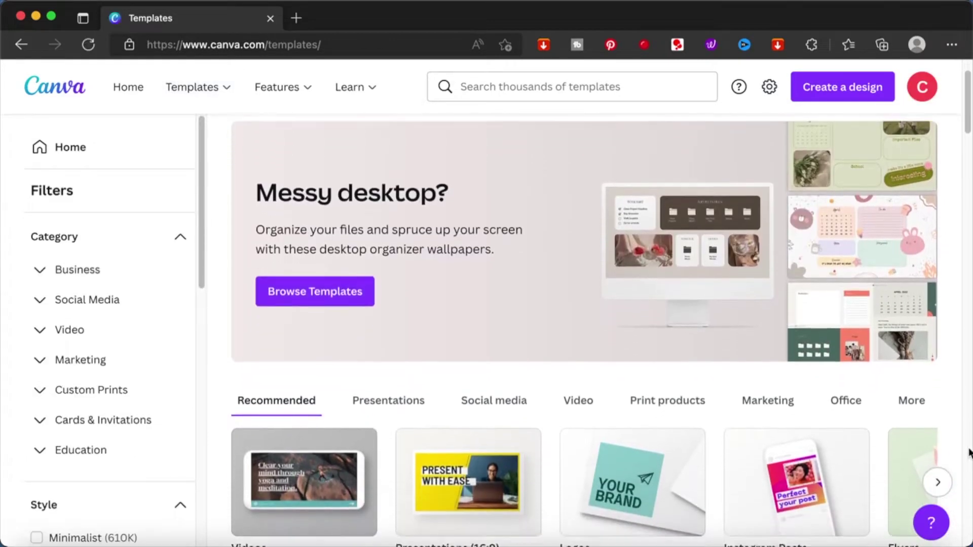
{"action": "scroll", "coordinate": [969, 452], "scroll_direction": "down", "scroll_amount": 5}
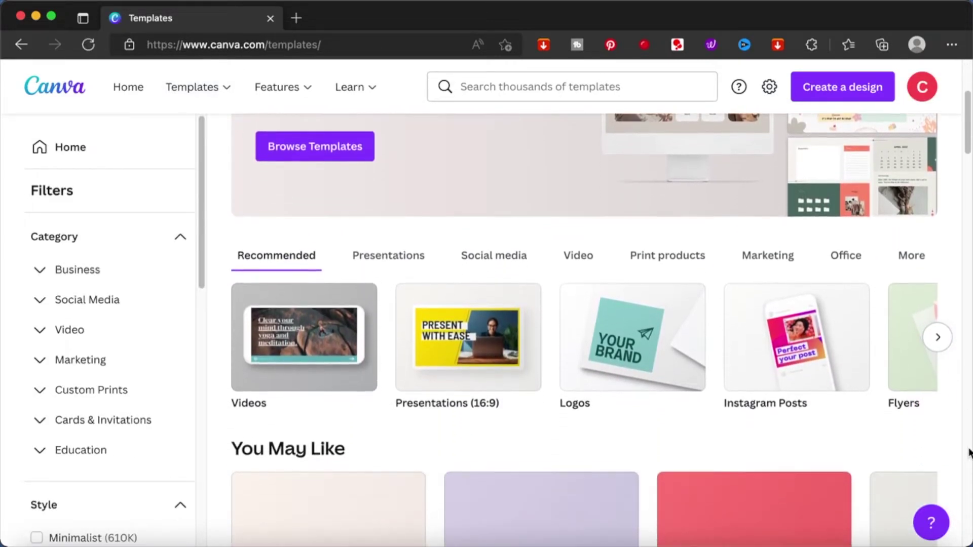
{"action": "scroll", "coordinate": [969, 452], "scroll_direction": "down", "scroll_amount": 5}
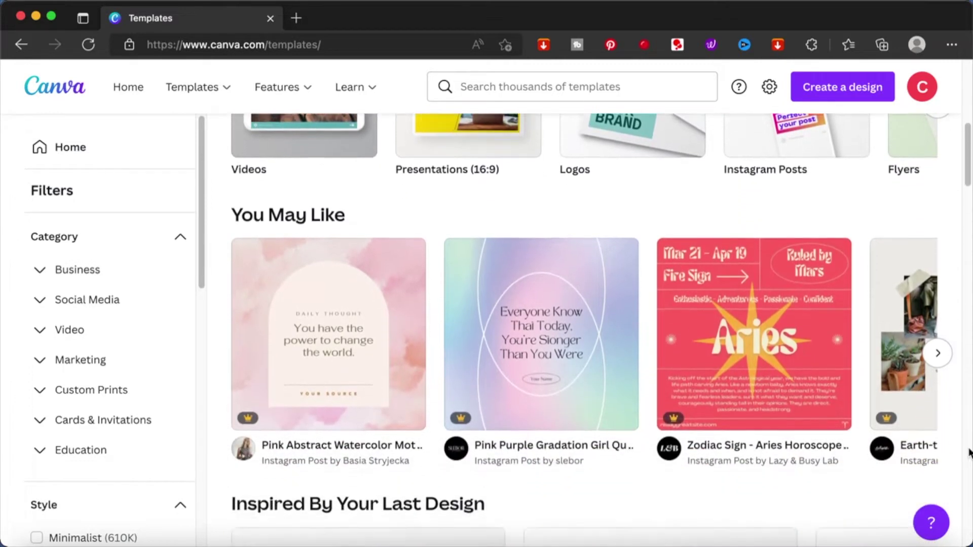
{"action": "scroll", "coordinate": [968, 452], "scroll_direction": "down", "scroll_amount": 8}
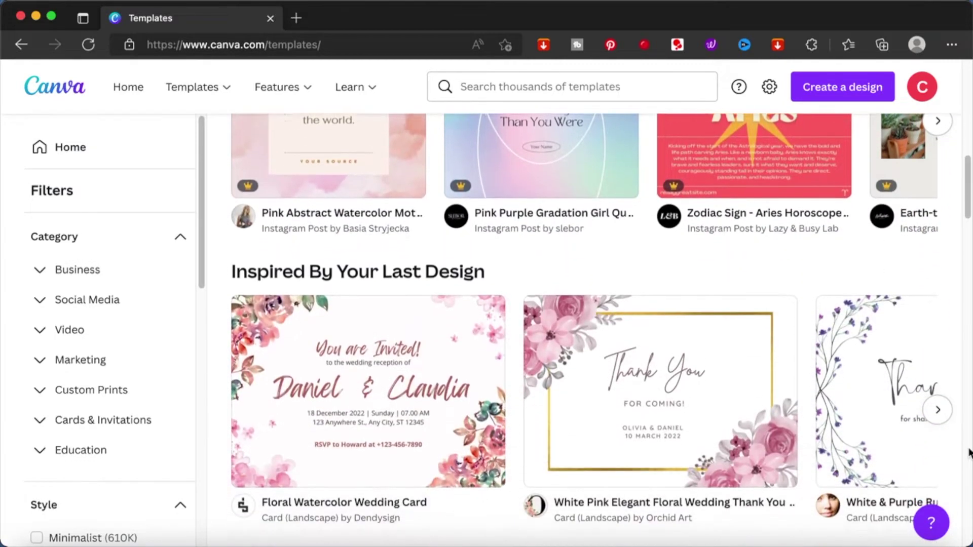
{"action": "scroll", "coordinate": [968, 452], "scroll_direction": "down", "scroll_amount": 1}
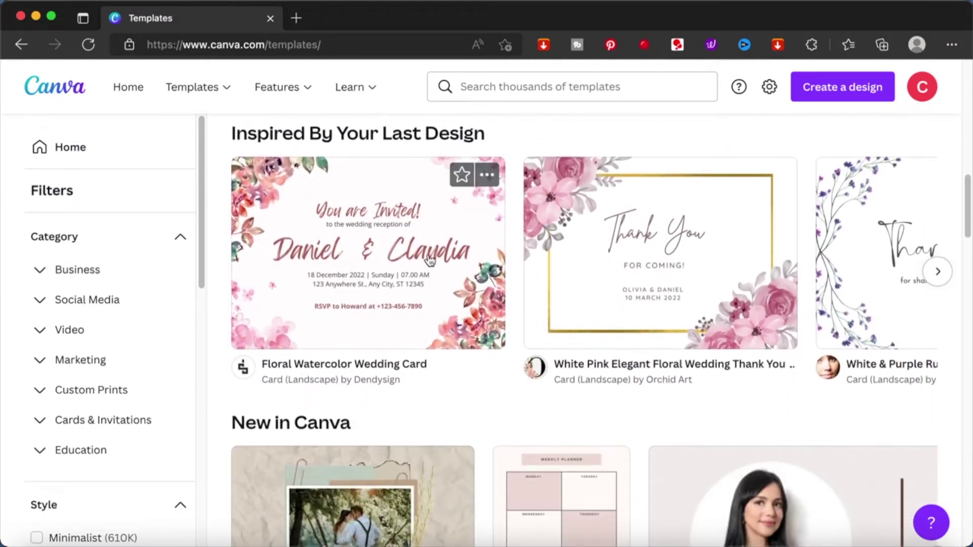
{"action": "scroll", "coordinate": [793, 301], "scroll_direction": "down", "scroll_amount": 7}
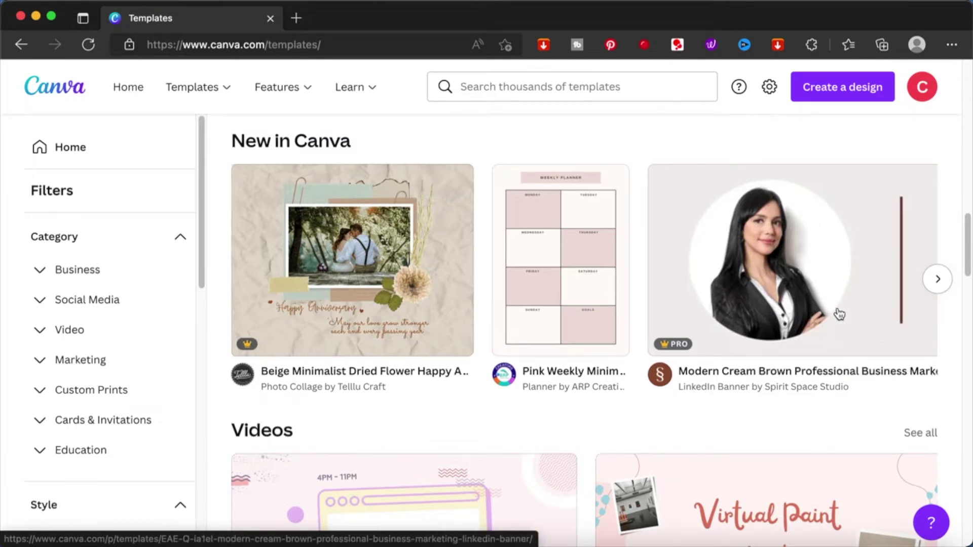
{"action": "mouse_move", "coordinate": [838, 314]}
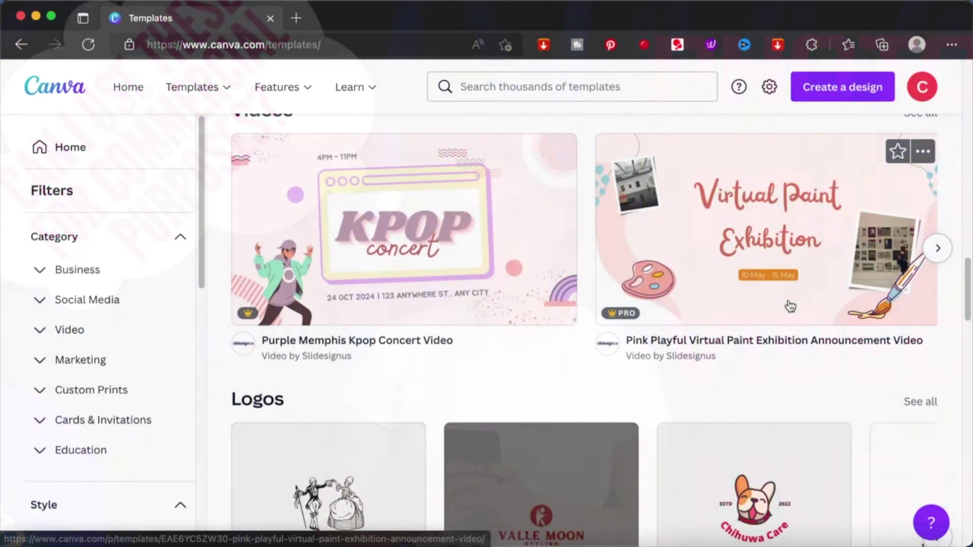
{"action": "scroll", "coordinate": [790, 306], "scroll_direction": "down", "scroll_amount": 2}
{"action": "scroll", "coordinate": [789, 306], "scroll_direction": "down", "scroll_amount": 12}
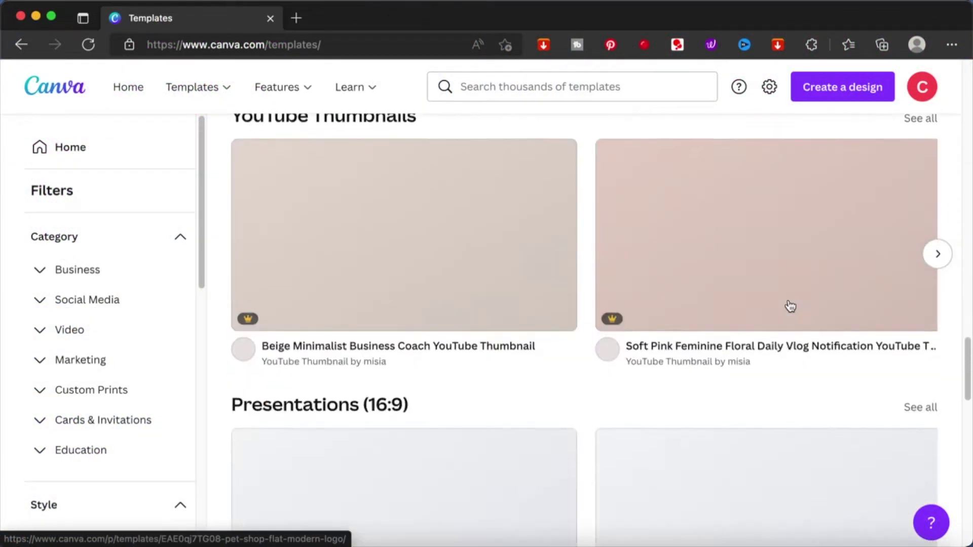
{"action": "scroll", "coordinate": [789, 306], "scroll_direction": "down", "scroll_amount": 8}
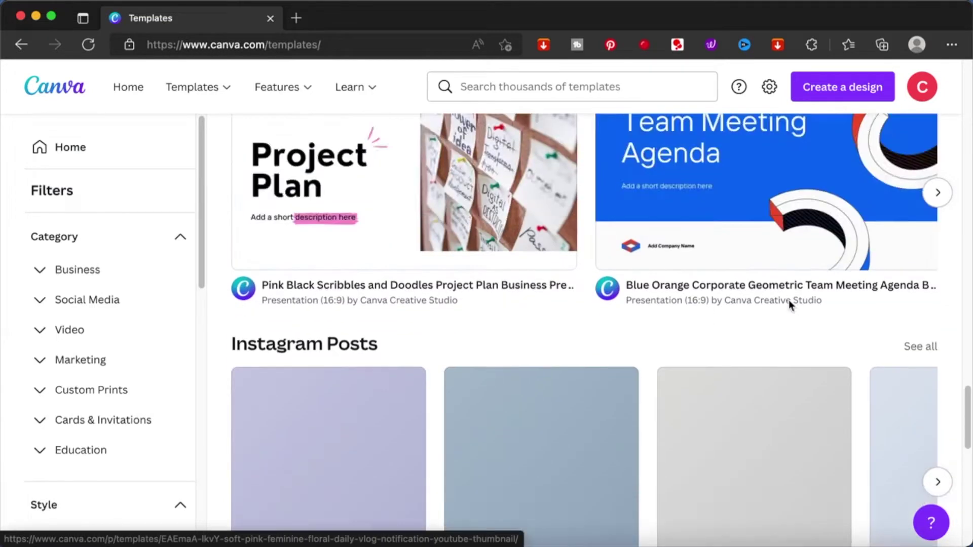
{"action": "scroll", "coordinate": [789, 306], "scroll_direction": "down", "scroll_amount": 1}
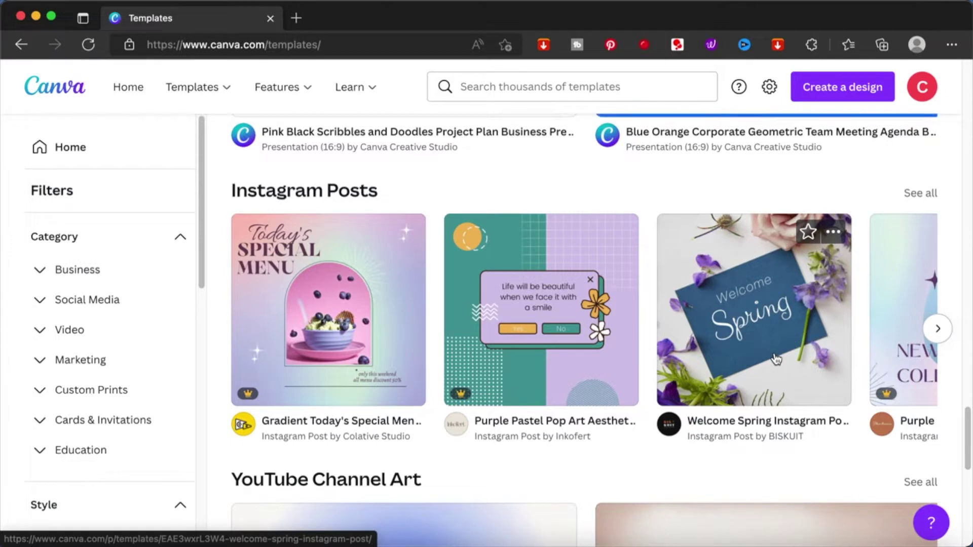
Open the Welcome Spring Instagram Post template in the editor and select its background photo
{"action": "left_click", "coordinate": [742, 311]}
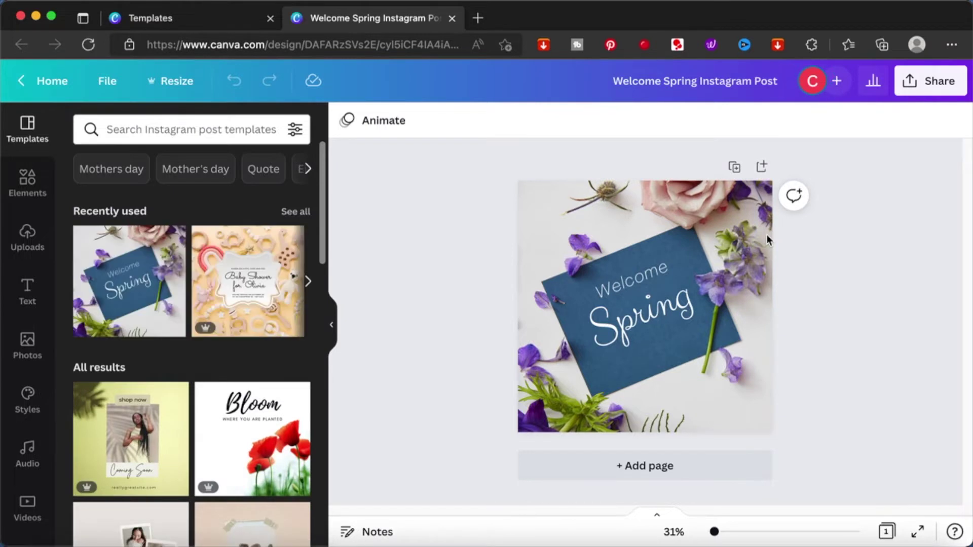
{"action": "left_click", "coordinate": [648, 360]}
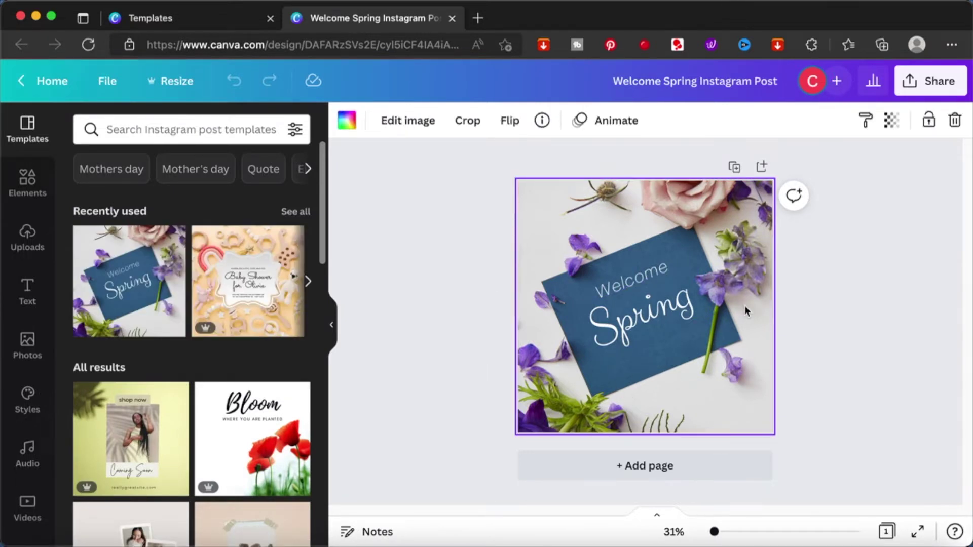
{"action": "right_click", "coordinate": [732, 406]}
{"action": "left_click", "coordinate": [646, 486]}
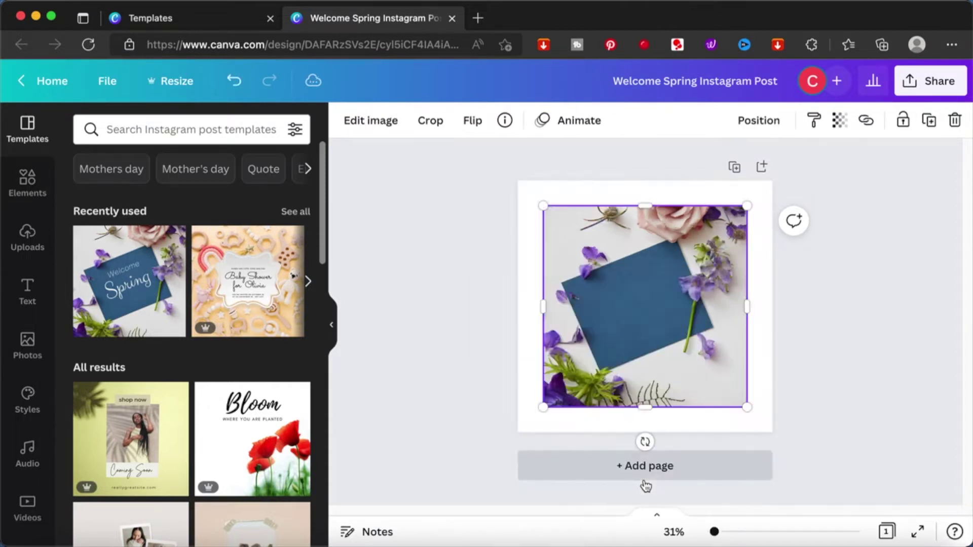
{"action": "left_click_drag", "start_coordinate": [697, 402], "coordinate": [675, 377]}
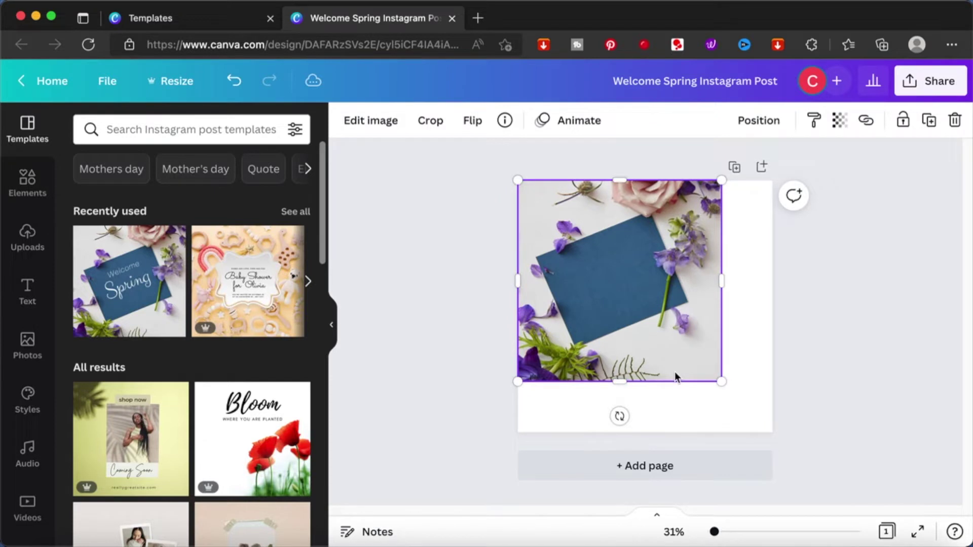
{"action": "key", "text": "super+z"}
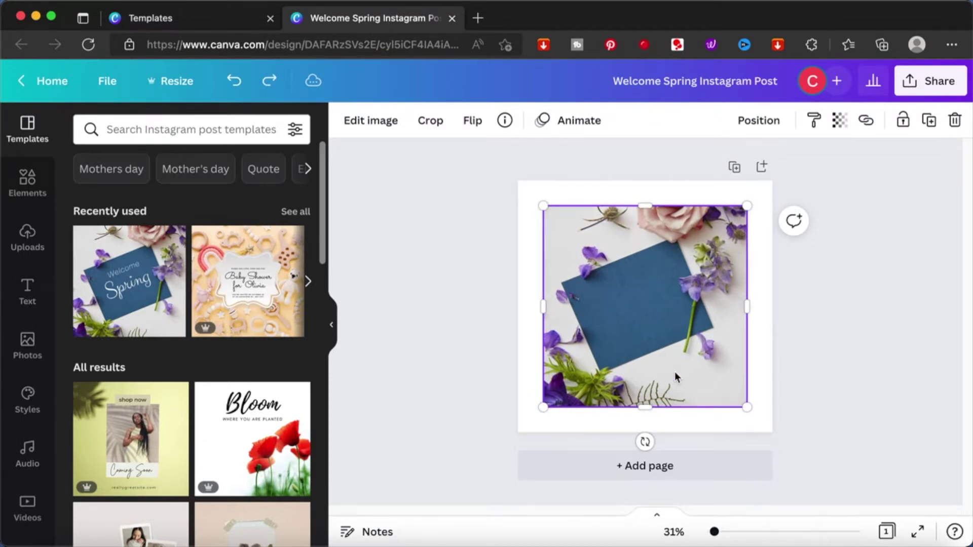
{"action": "key", "text": "super+z"}
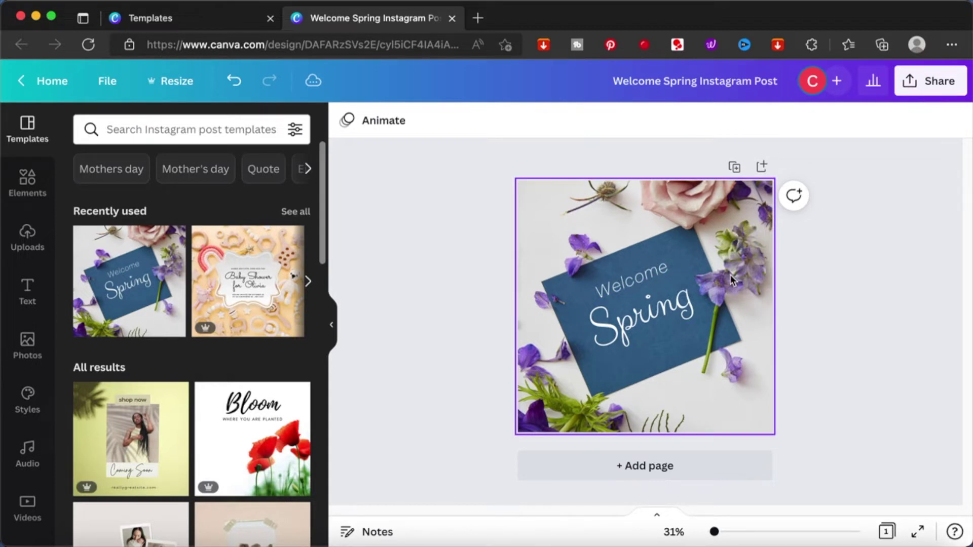
{"action": "left_click", "coordinate": [91, 141]}
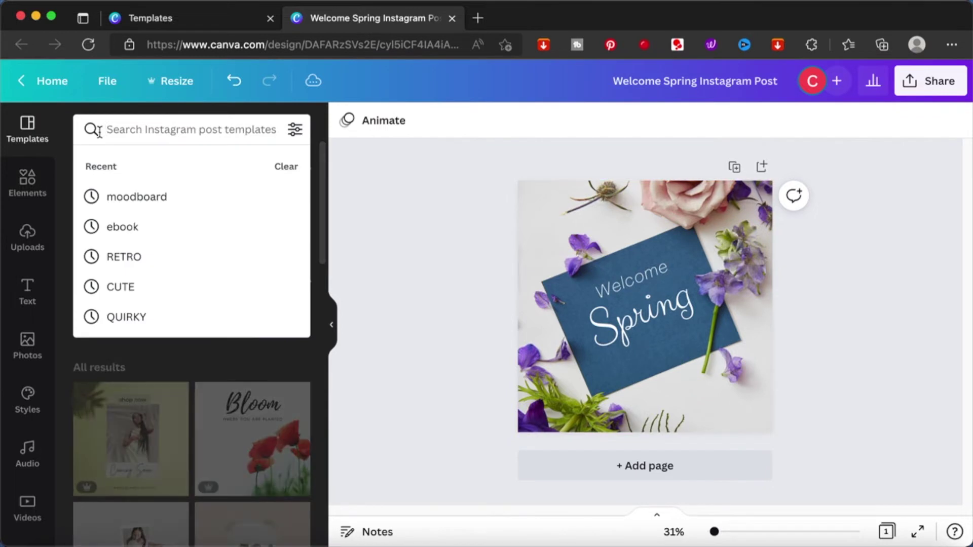
{"action": "type", "text": "instagram"}
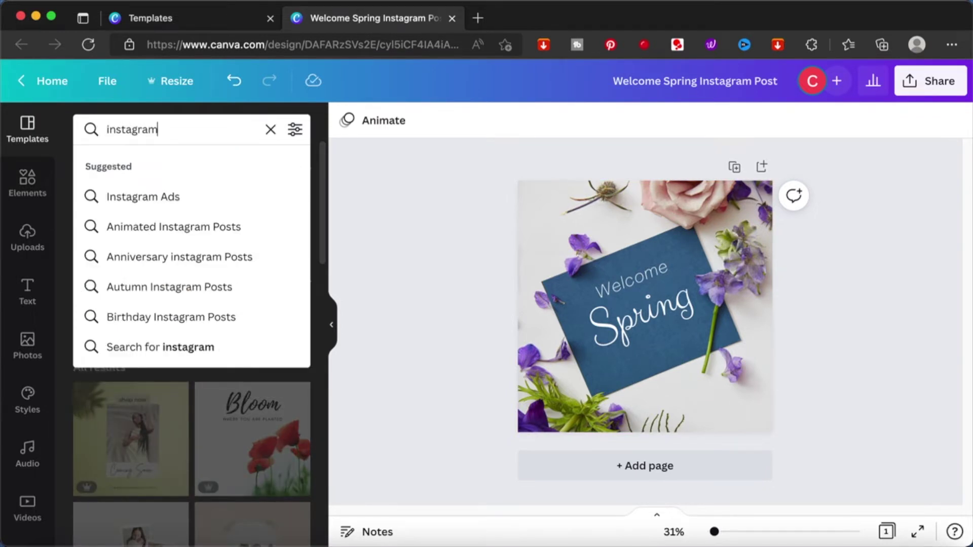
{"action": "type", "text": " post"}
{"action": "key", "text": "Return"}
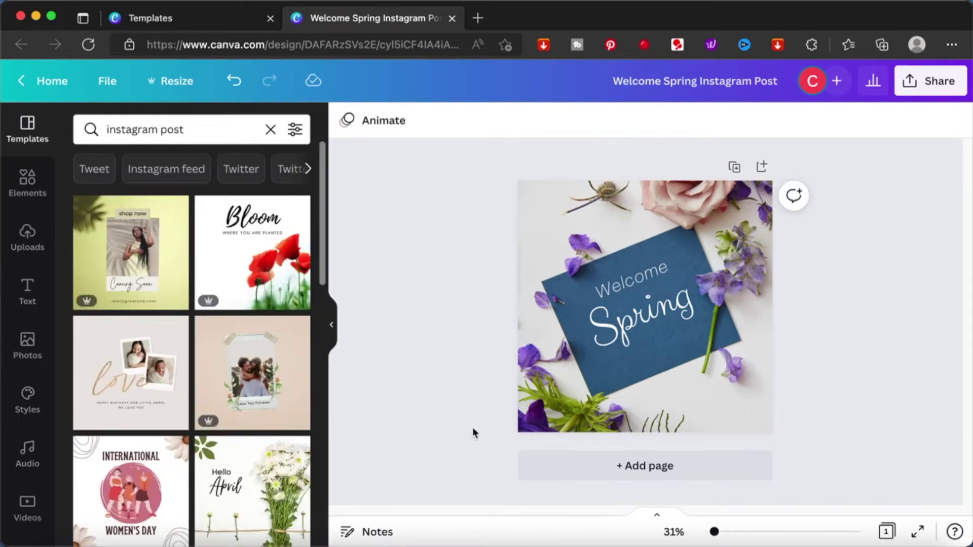
{"action": "left_click", "coordinate": [629, 466]}
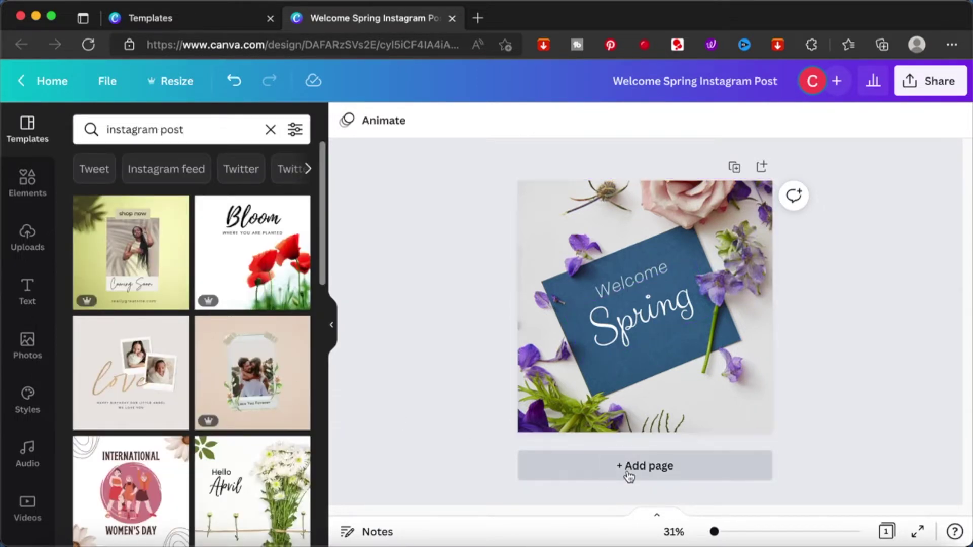
{"action": "scroll", "coordinate": [253, 407], "scroll_direction": "down", "scroll_amount": 5}
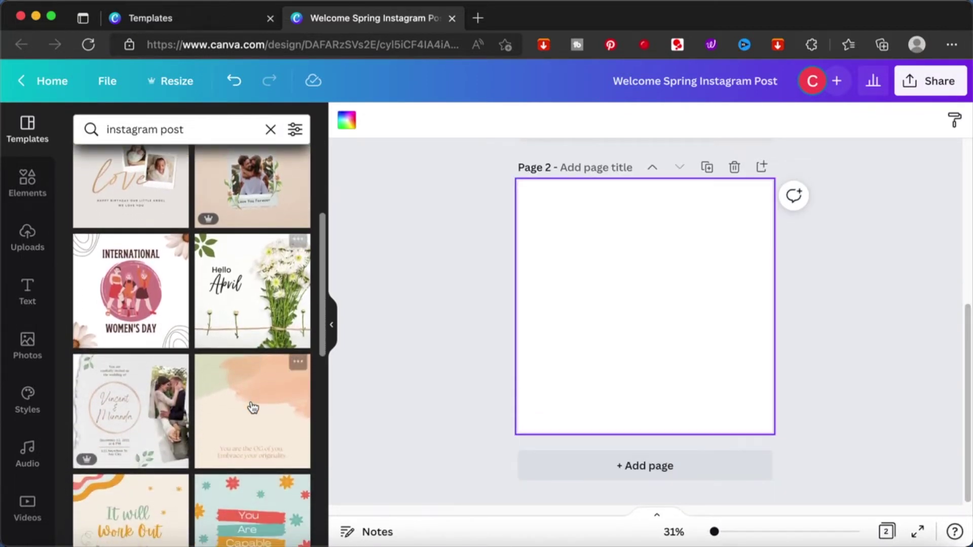
{"action": "scroll", "coordinate": [252, 406], "scroll_direction": "down", "scroll_amount": 5}
{"action": "scroll", "coordinate": [252, 407], "scroll_direction": "down", "scroll_amount": 3}
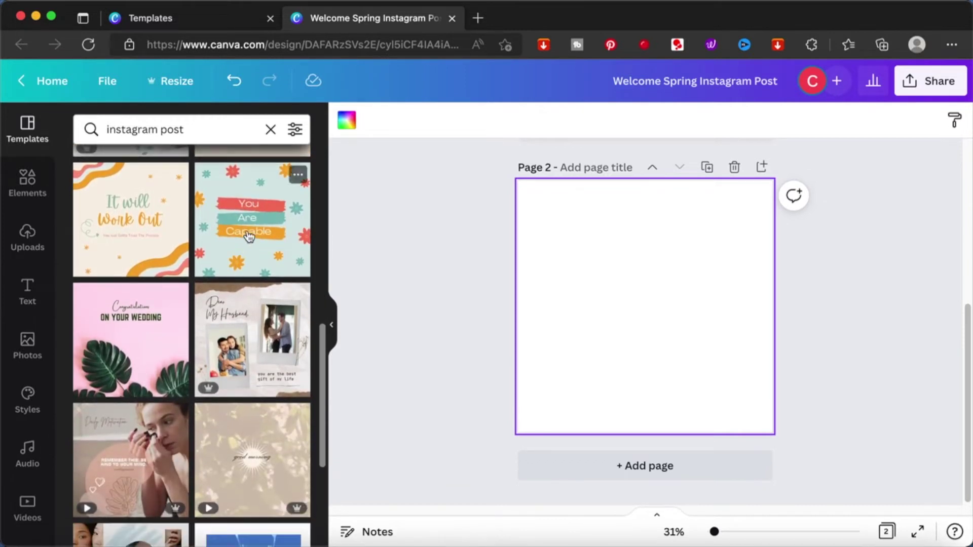
{"action": "scroll", "coordinate": [253, 372], "scroll_direction": "down", "scroll_amount": 8}
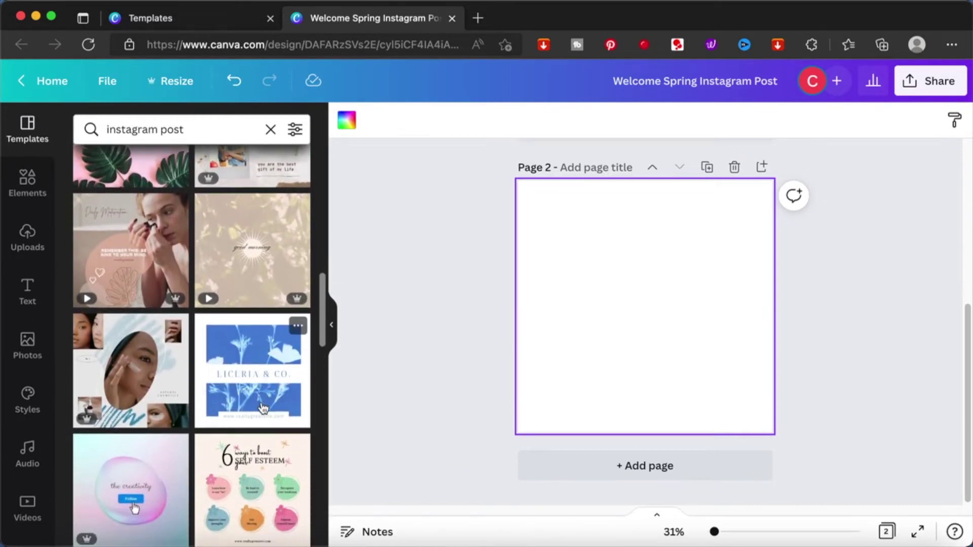
{"action": "scroll", "coordinate": [262, 408], "scroll_direction": "down", "scroll_amount": 5}
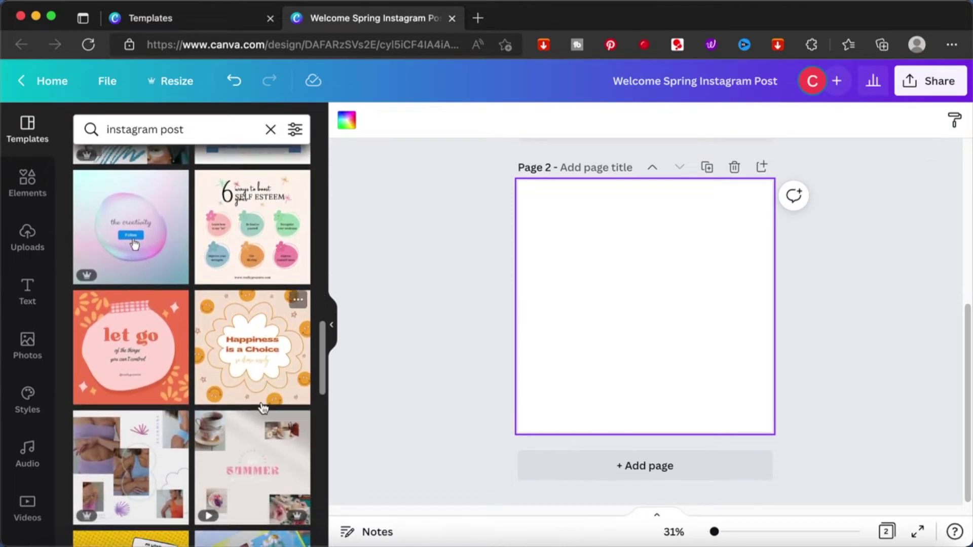
{"action": "scroll", "coordinate": [263, 408], "scroll_direction": "down", "scroll_amount": 6}
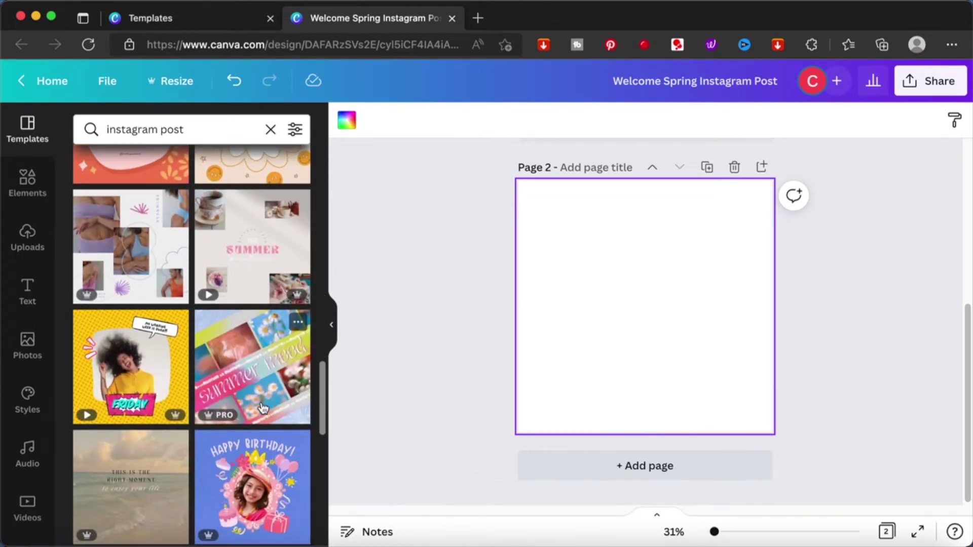
{"action": "mouse_move", "coordinate": [159, 379]}
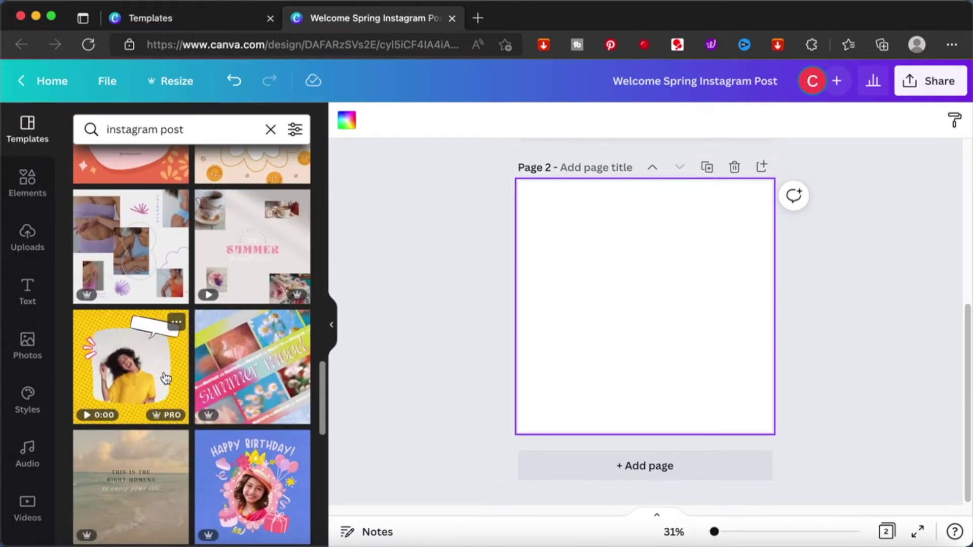
Apply the purple swimwear template to page 2 and empty its top-left and top-right photo frames
{"action": "left_click", "coordinate": [110, 214]}
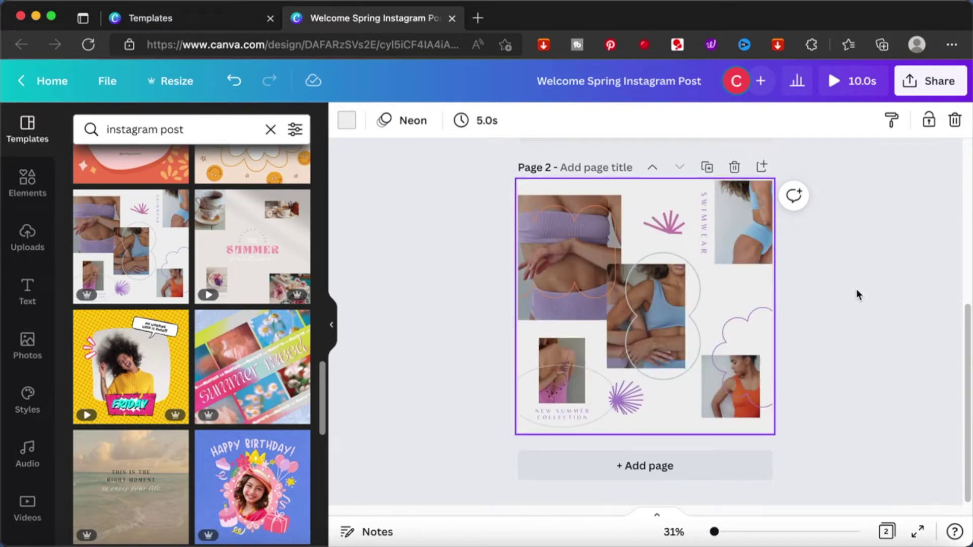
{"action": "left_click", "coordinate": [564, 230]}
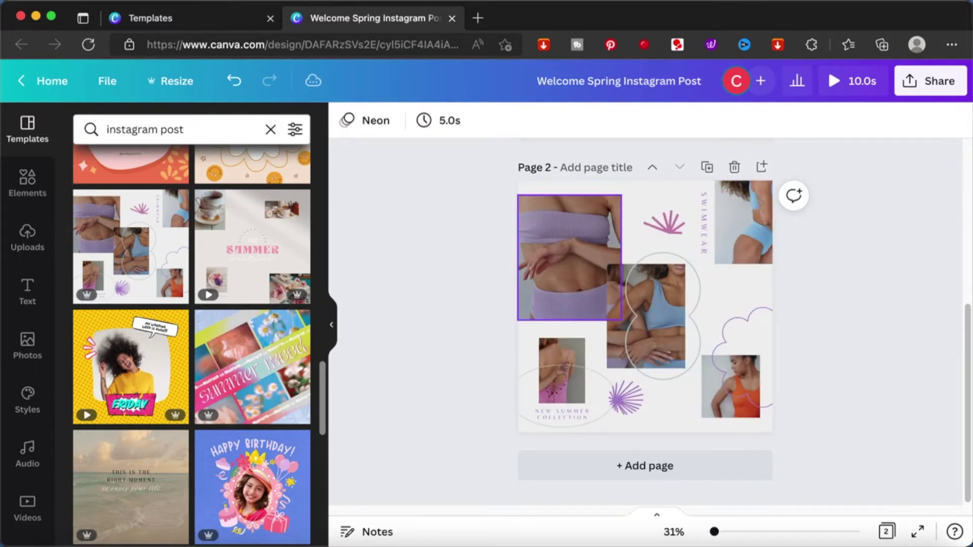
{"action": "left_click", "coordinate": [566, 247]}
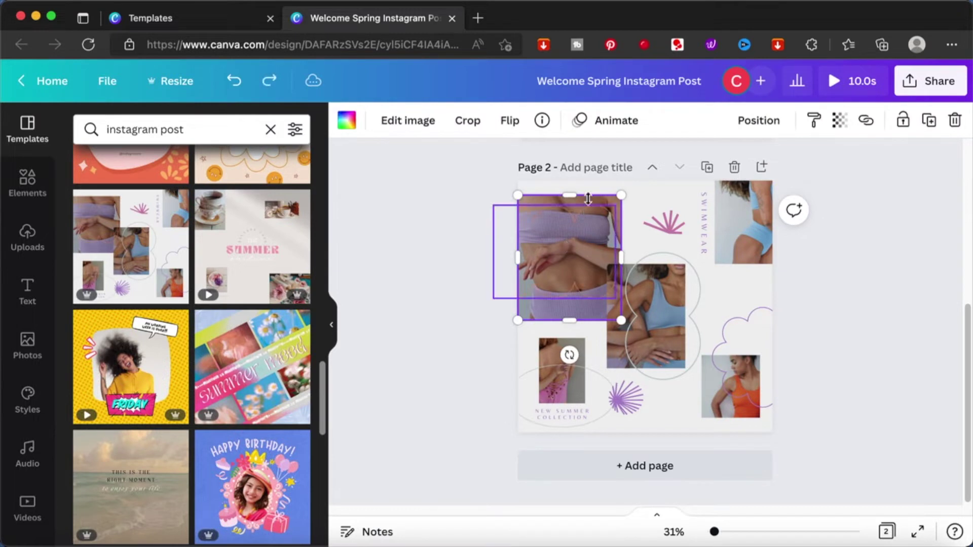
{"action": "key", "text": "Delete"}
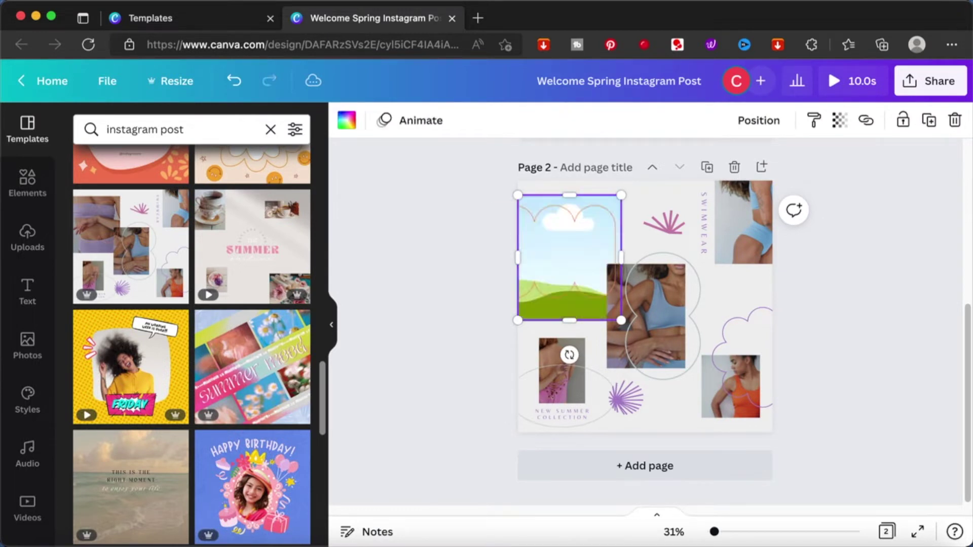
{"action": "left_click", "coordinate": [721, 209]}
{"action": "key", "text": "Delete"}
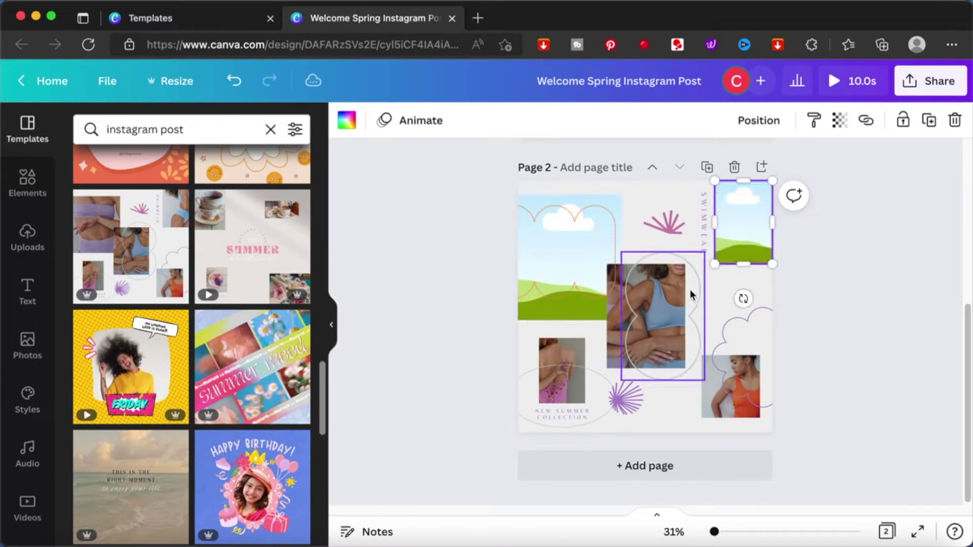
Delete the middle, bottom-left and bottom-right photos, leaving sky-and-grass placeholders
{"action": "left_click", "coordinate": [619, 276]}
{"action": "key", "text": "Delete"}
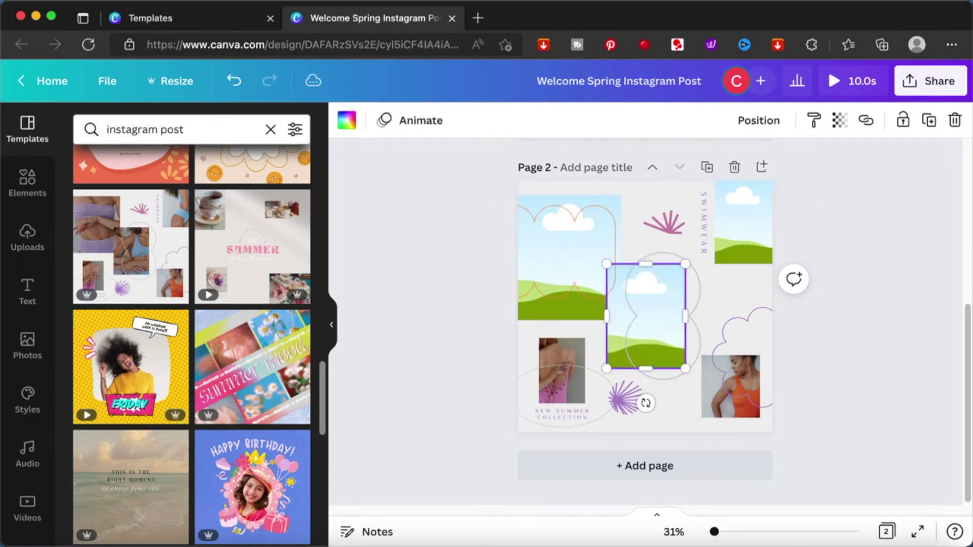
{"action": "left_click", "coordinate": [562, 369]}
{"action": "key", "text": "Delete"}
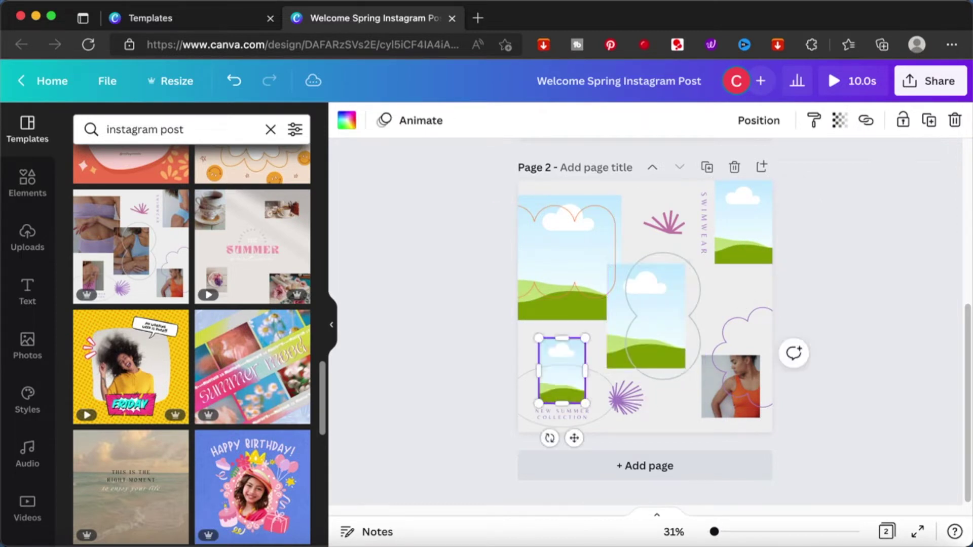
{"action": "left_click", "coordinate": [715, 411]}
{"action": "left_click_drag", "start_coordinate": [708, 418], "coordinate": [705, 414]}
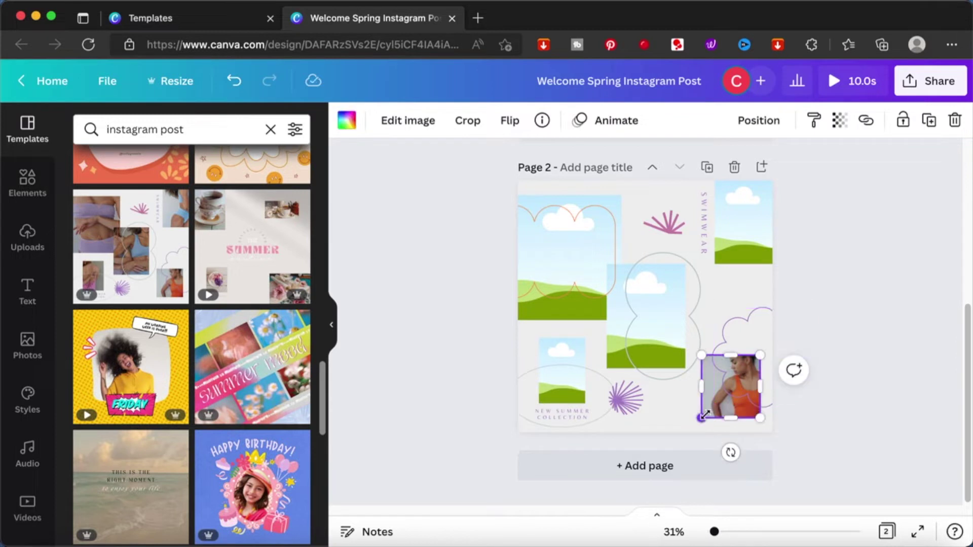
{"action": "key", "text": "Delete"}
{"action": "left_click", "coordinate": [890, 292]}
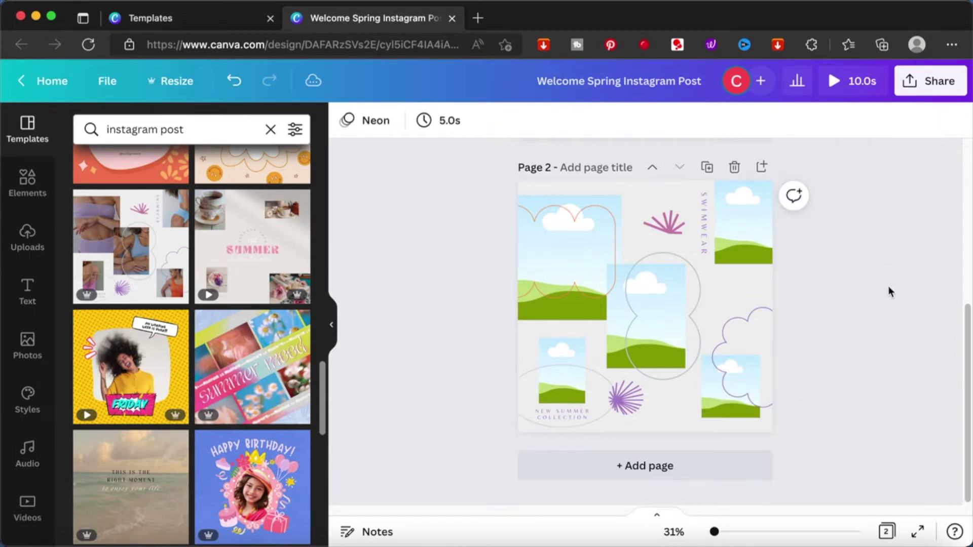
Recolour the leaf graphics on page 2 orange
{"action": "double_click", "coordinate": [555, 416]}
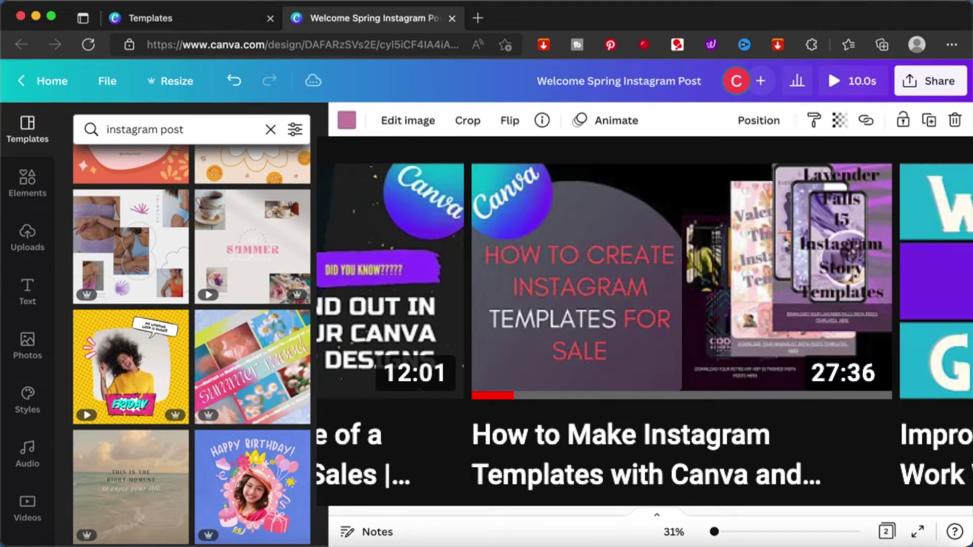
{"action": "left_click", "coordinate": [354, 123]}
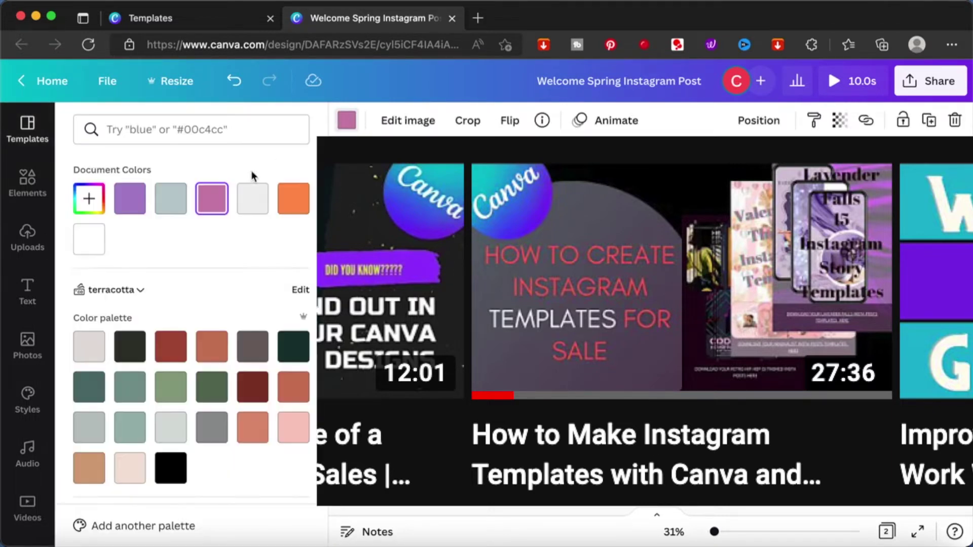
{"action": "left_click", "coordinate": [287, 206]}
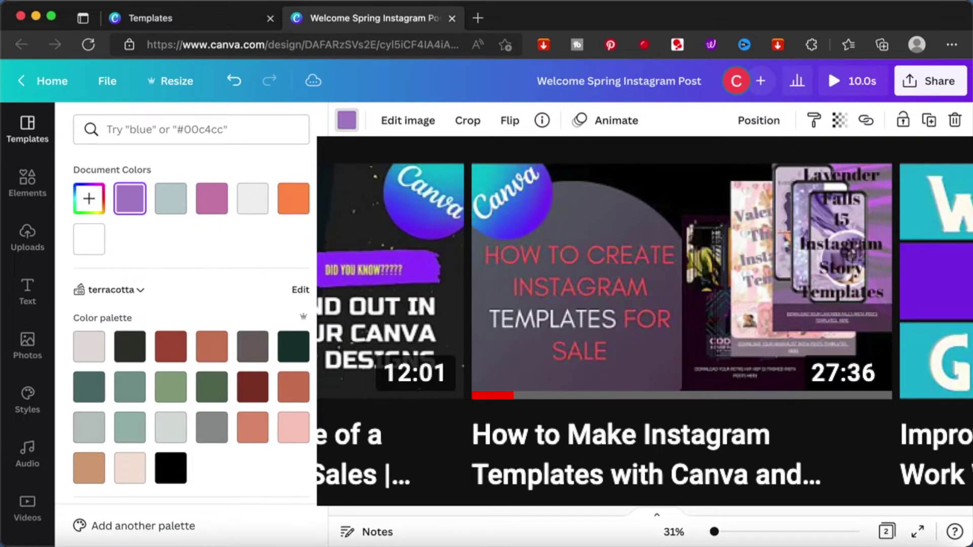
{"action": "left_click", "coordinate": [303, 212]}
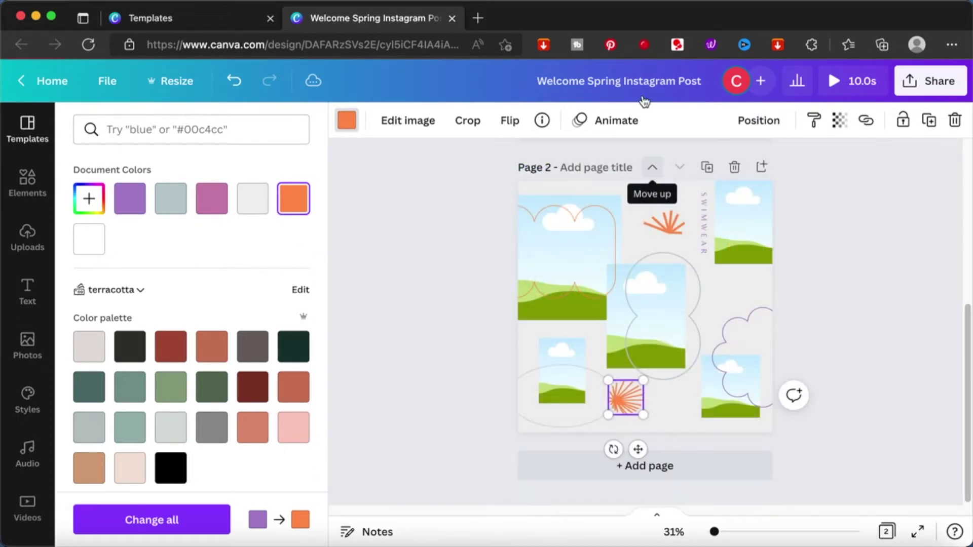
{"action": "left_click", "coordinate": [423, 402]}
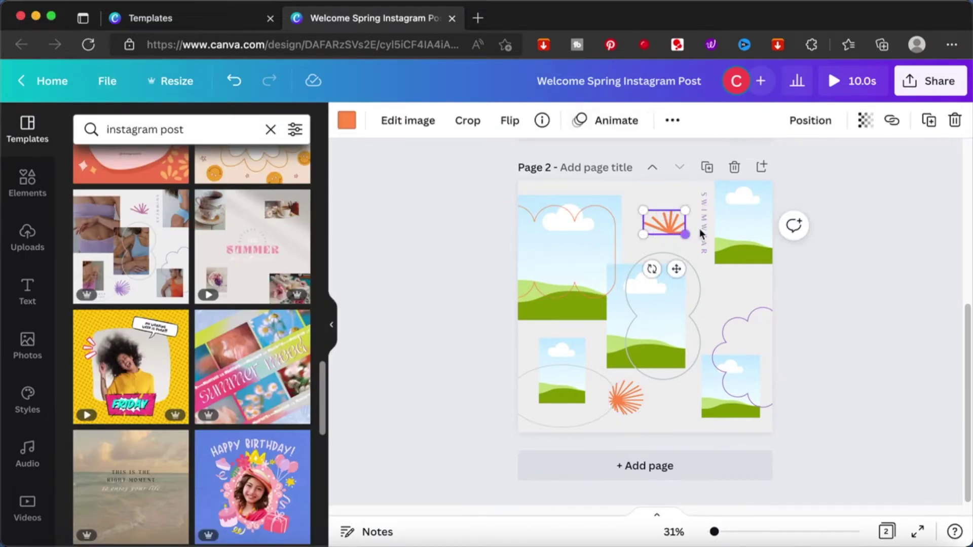
Add a large 'Your Headline' script heading to page 2 from the Text panel
{"action": "left_click", "coordinate": [28, 182]}
{"action": "left_click", "coordinate": [130, 136]}
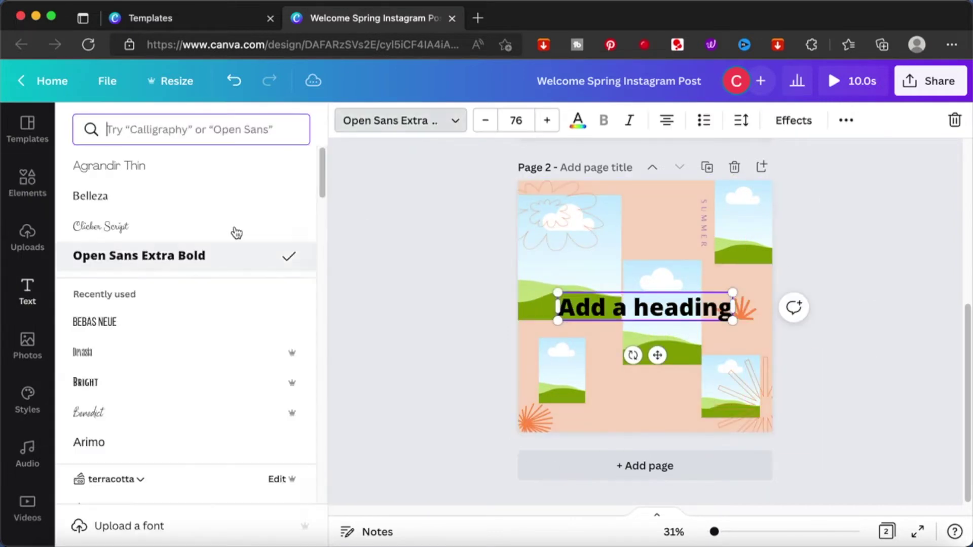
{"action": "left_click", "coordinate": [233, 226]}
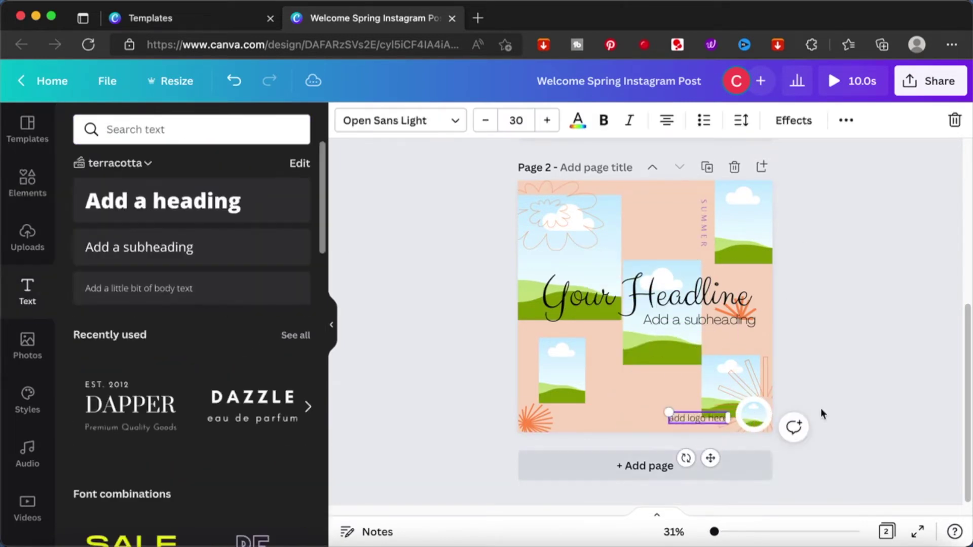
Undo and redo recent edits to restore the second page with its headline at the top
{"action": "left_click", "coordinate": [847, 326]}
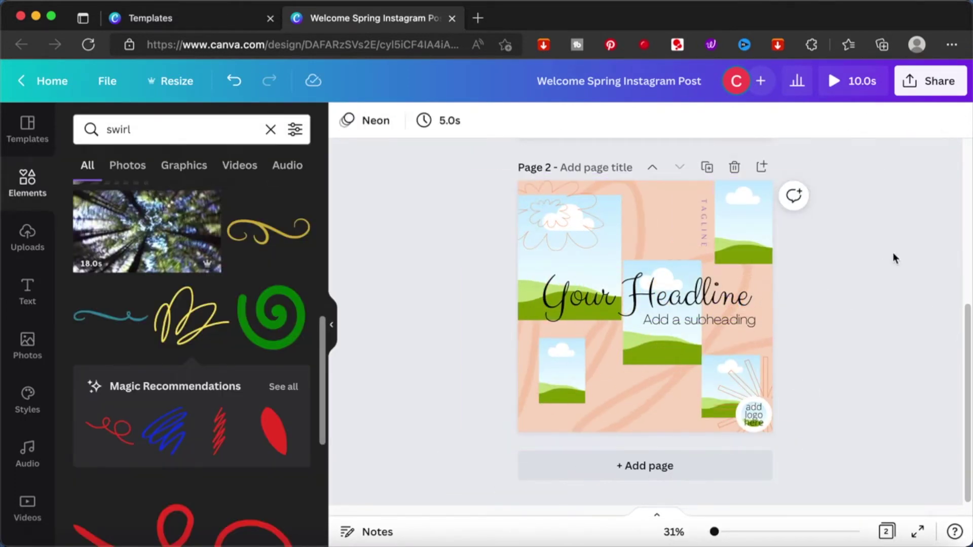
{"action": "key", "text": "super+z"}
{"action": "key", "text": "super+z"}
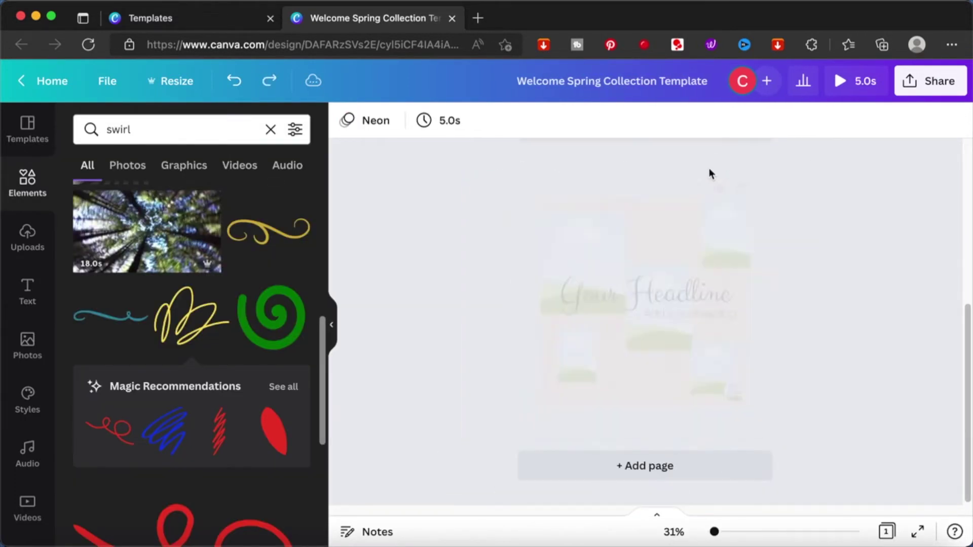
{"action": "key", "text": "super+shift+z"}
{"action": "left_click", "coordinate": [542, 369]}
{"action": "left_click", "coordinate": [656, 329]}
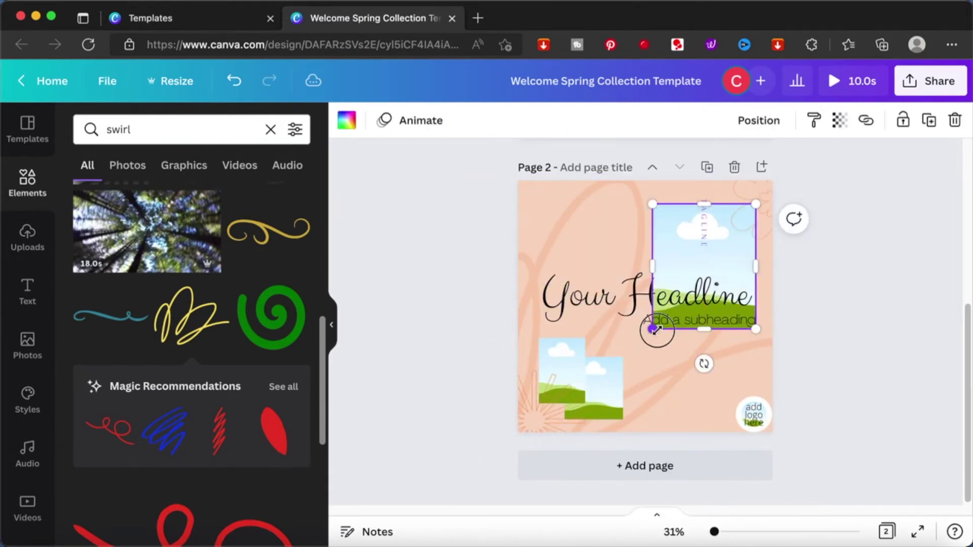
{"action": "key", "text": "super+shift+z"}
{"action": "key", "text": "super+shift+z"}
{"action": "key", "text": "super+shift+z"}
{"action": "key", "text": "super+shift+z"}
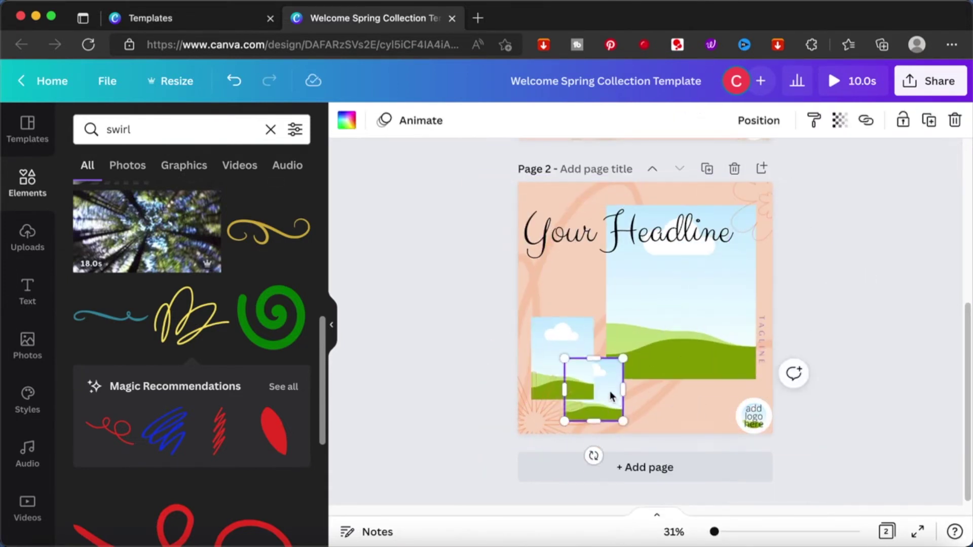
Finish rearranging page 2 with the headline above a large image frame
{"action": "left_click", "coordinate": [882, 274]}
{"action": "scroll", "coordinate": [864, 356], "scroll_direction": "up", "scroll_amount": 5}
{"action": "key", "text": "super+shift+z"}
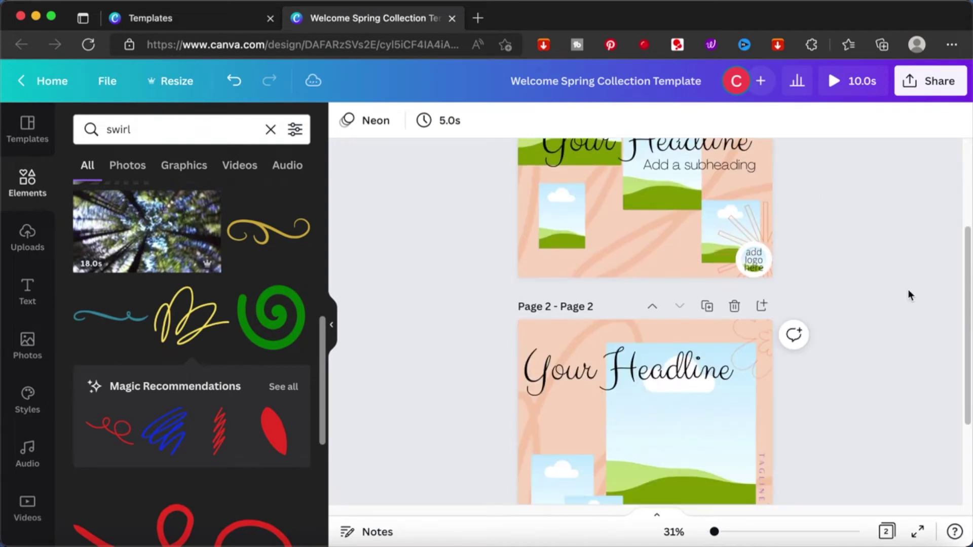
{"action": "key", "text": "super+shift+z"}
{"action": "key", "text": "super+shift+z"}
{"action": "key", "text": "super+shift+z"}
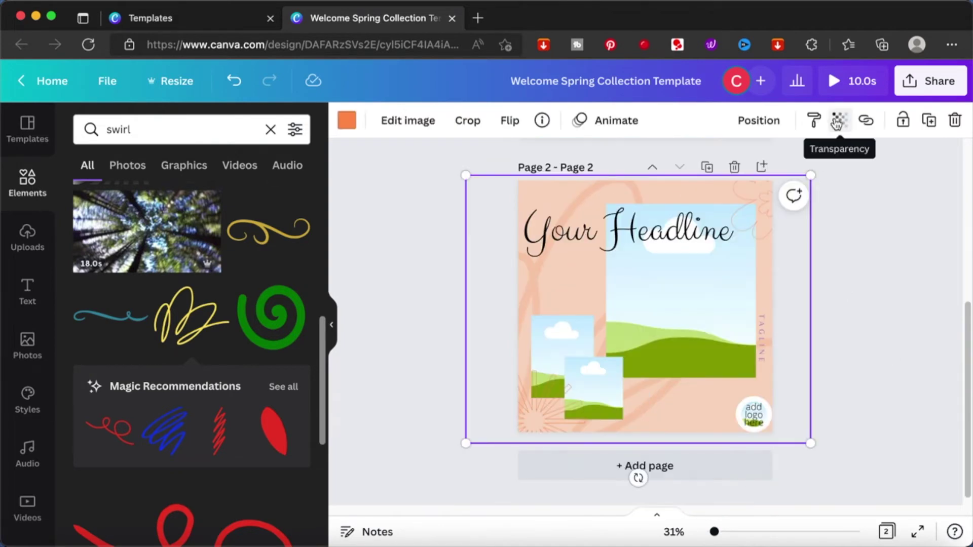
{"action": "left_click", "coordinate": [510, 120]}
{"action": "left_click", "coordinate": [906, 358]}
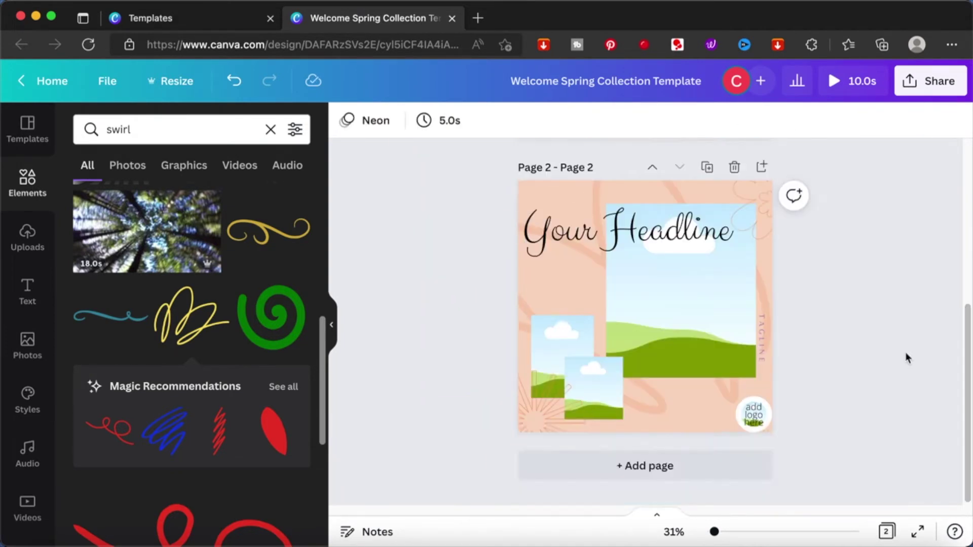
{"action": "left_click", "coordinate": [911, 85]}
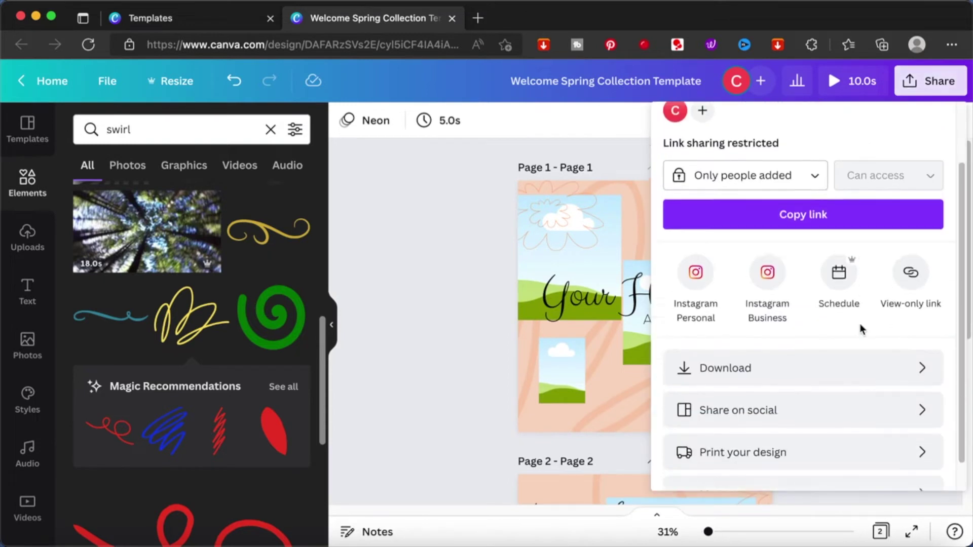
Copy the design's template link via Share > More > Template link and close the panel
{"action": "scroll", "coordinate": [861, 329], "scroll_direction": "down", "scroll_amount": 1}
{"action": "scroll", "coordinate": [856, 330], "scroll_direction": "up", "scroll_amount": 3}
{"action": "scroll", "coordinate": [857, 330], "scroll_direction": "down", "scroll_amount": 3}
{"action": "left_click", "coordinate": [858, 461]}
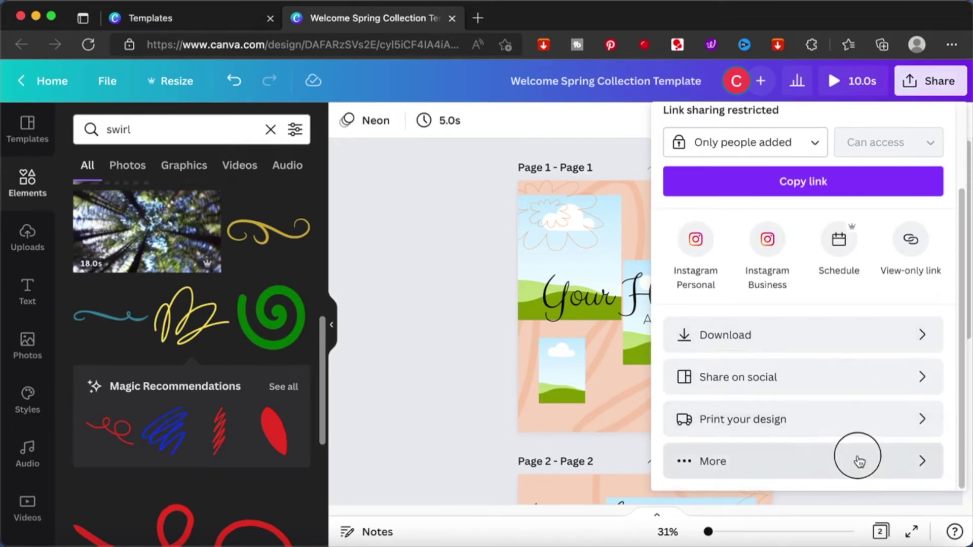
{"action": "left_click", "coordinate": [767, 225]}
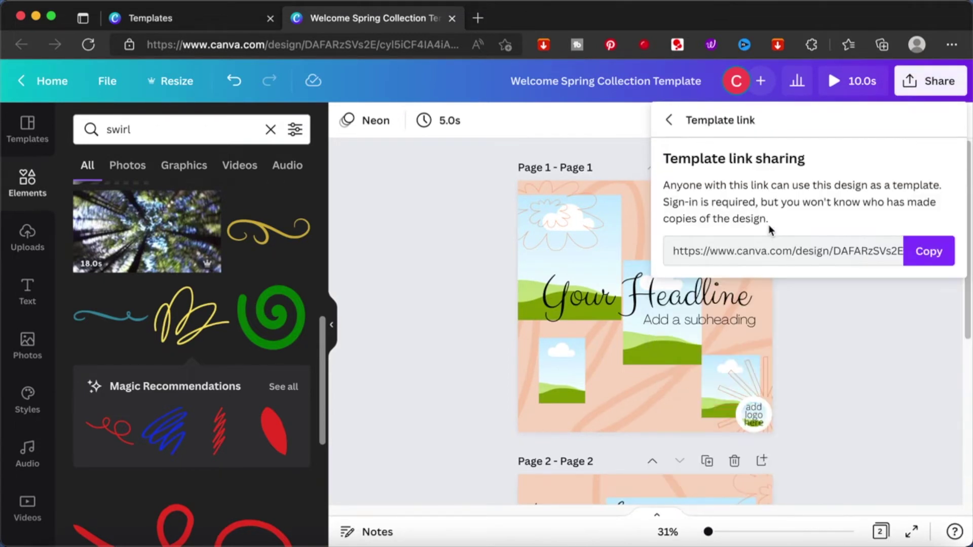
{"action": "left_click", "coordinate": [786, 254]}
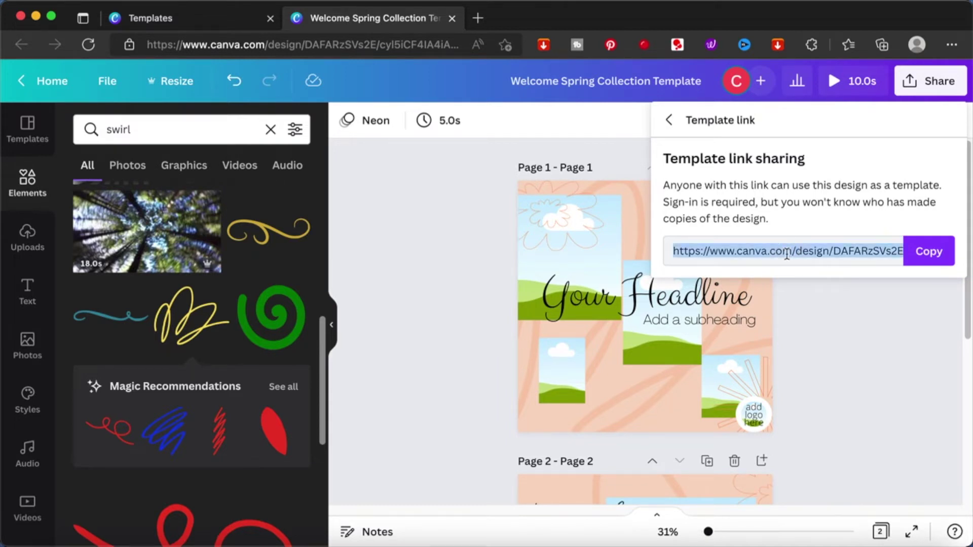
{"action": "left_click", "coordinate": [932, 257]}
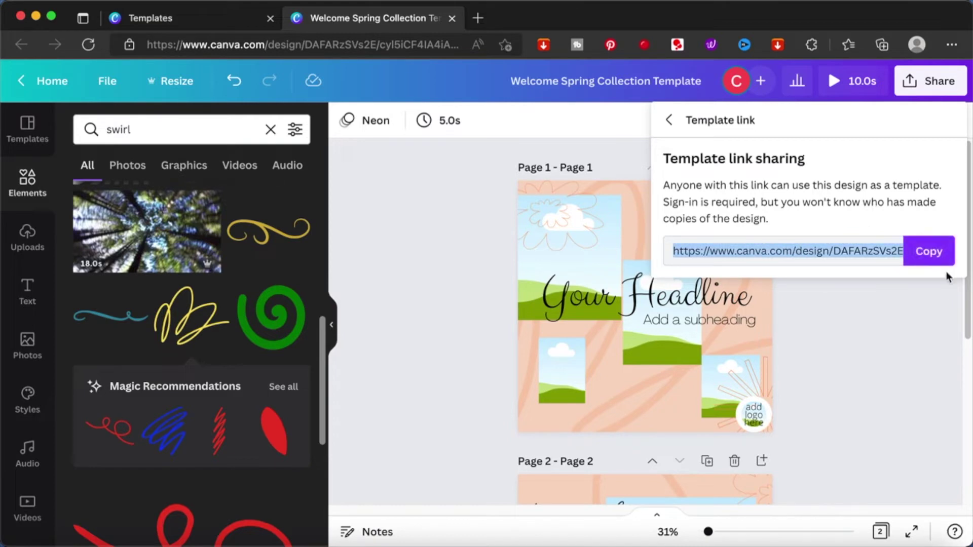
{"action": "left_click", "coordinate": [908, 309]}
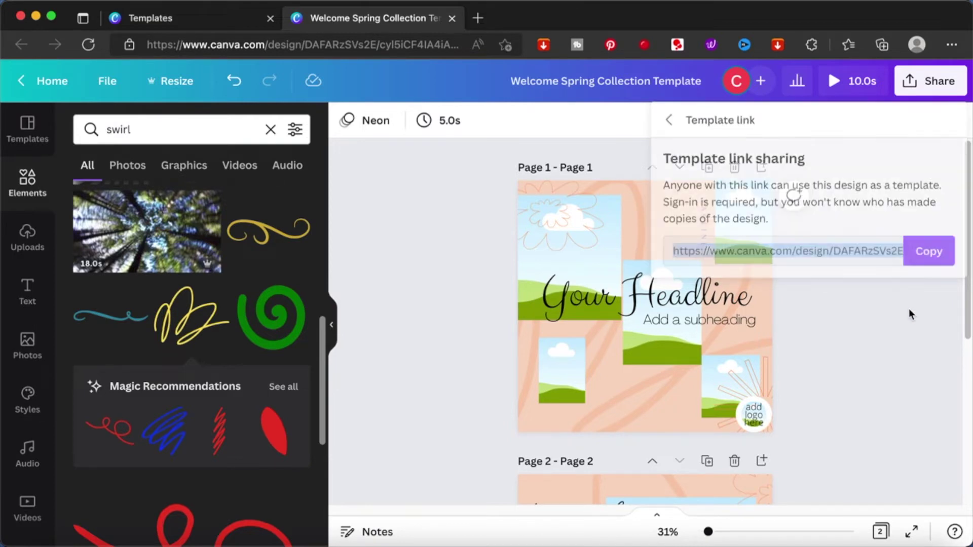
{"action": "left_click", "coordinate": [214, 18]}
Create a blank A4 design and stretch the peach swirl graphic across its page
{"action": "type", "text": "a4"}
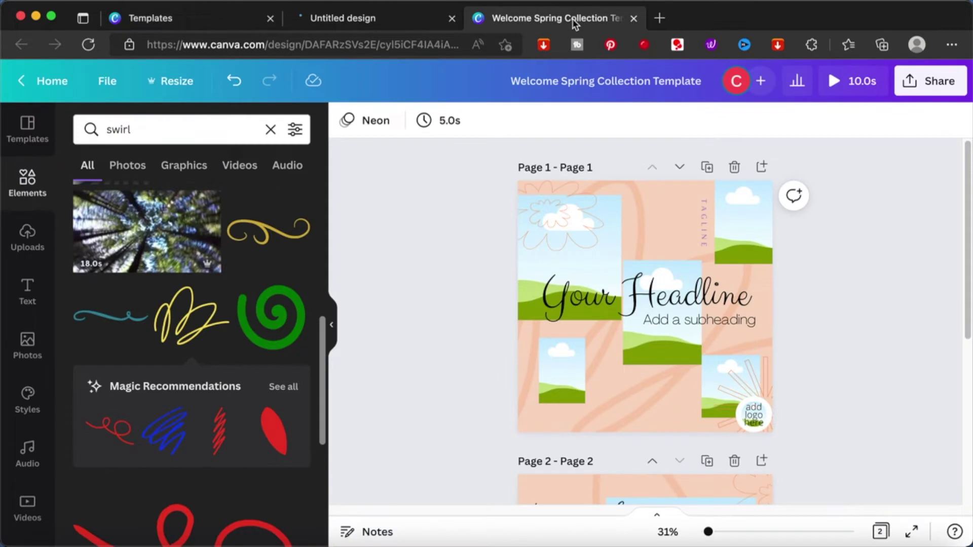
{"action": "left_click", "coordinate": [642, 424]}
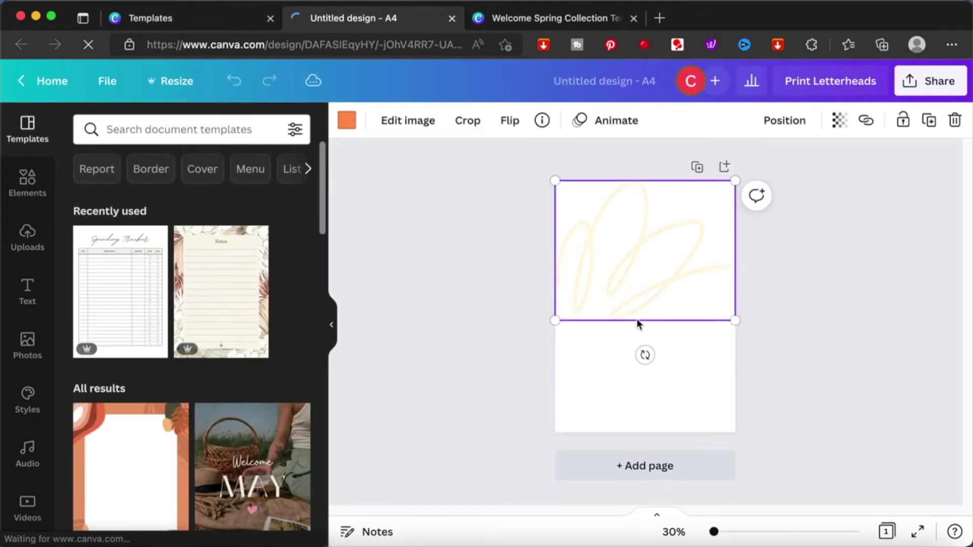
{"action": "left_click_drag", "start_coordinate": [555, 322], "coordinate": [486, 390]}
{"action": "left_click_drag", "start_coordinate": [682, 302], "coordinate": [731, 331]}
{"action": "left_click", "coordinate": [903, 266]}
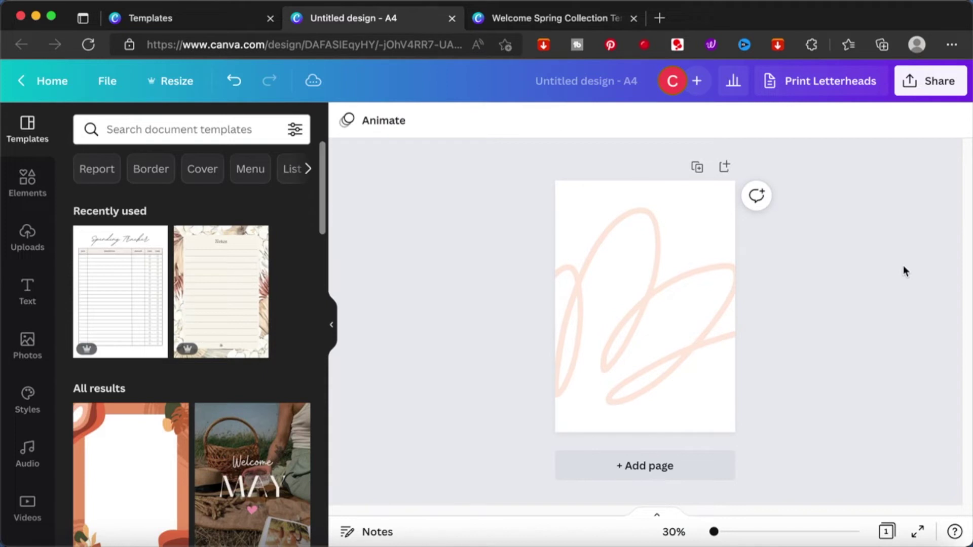
Check the background colours used on page 1 of the Welcome Spring design
{"action": "left_click", "coordinate": [585, 23]}
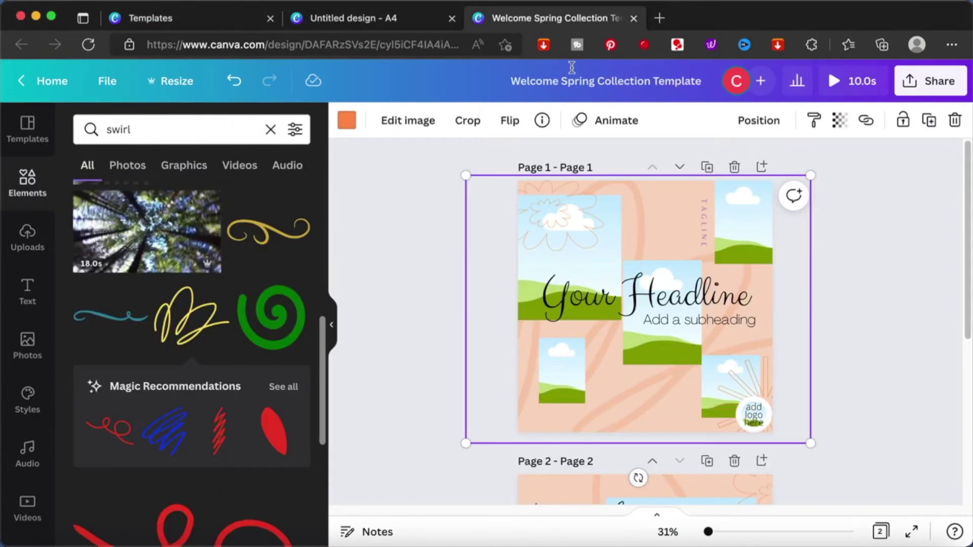
{"action": "left_click", "coordinate": [854, 214]}
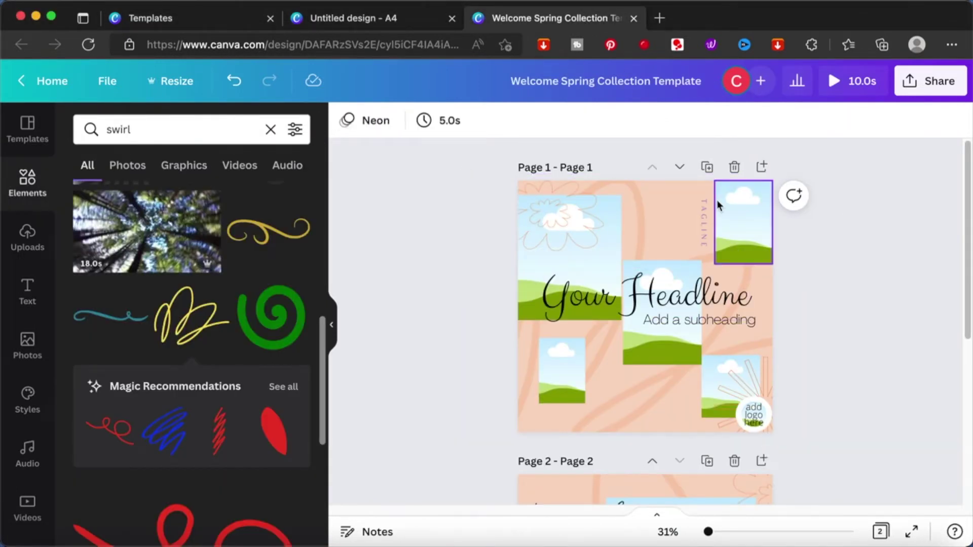
{"action": "left_click", "coordinate": [690, 193]}
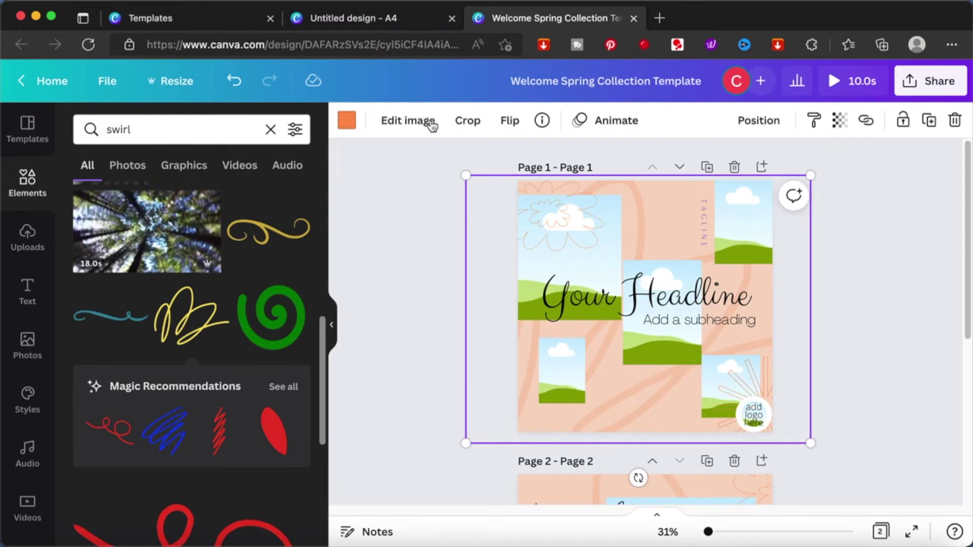
{"action": "left_click", "coordinate": [347, 121]}
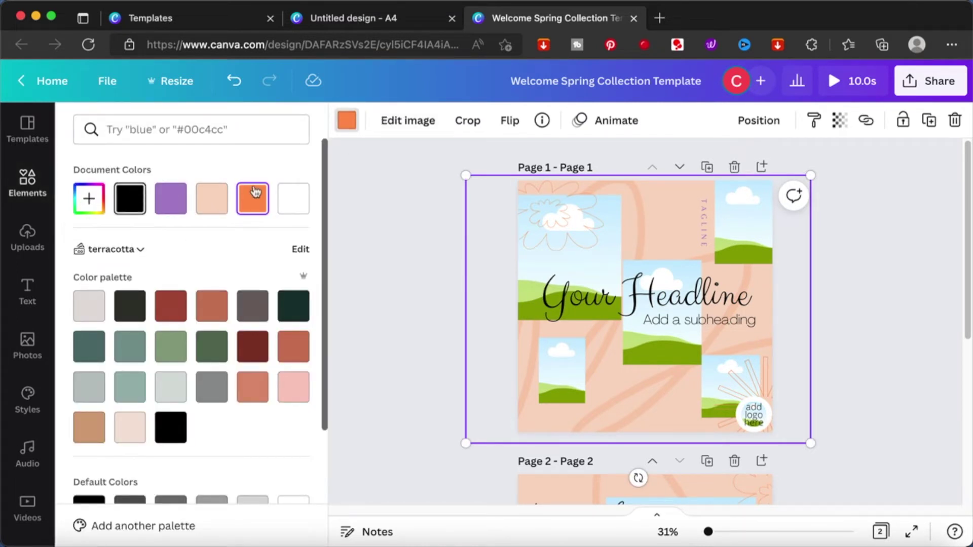
{"action": "left_click", "coordinate": [410, 210]}
Add a blank Page 3 and reveal its peach colour code #F8D7C2 to copy
{"action": "scroll", "coordinate": [809, 361], "scroll_direction": "down", "scroll_amount": 5}
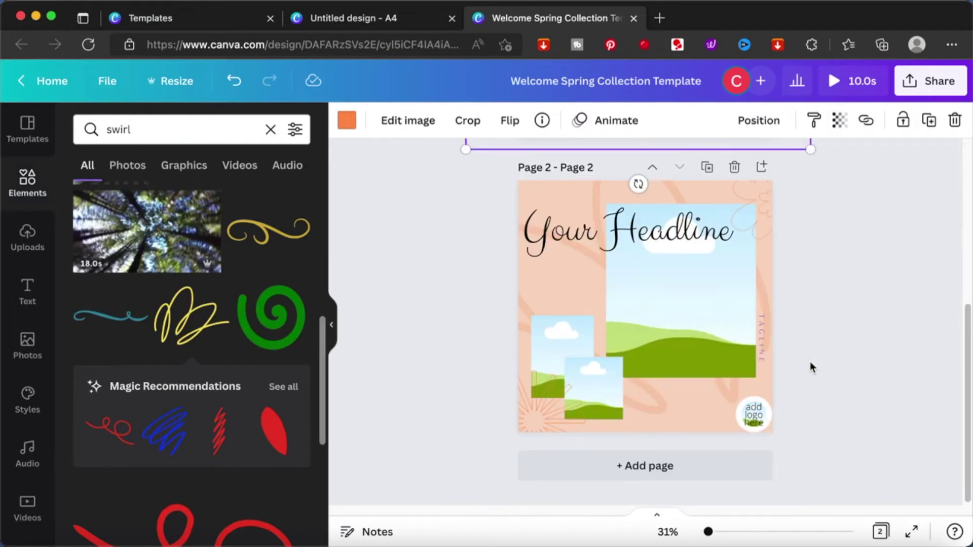
{"action": "left_click", "coordinate": [677, 464]}
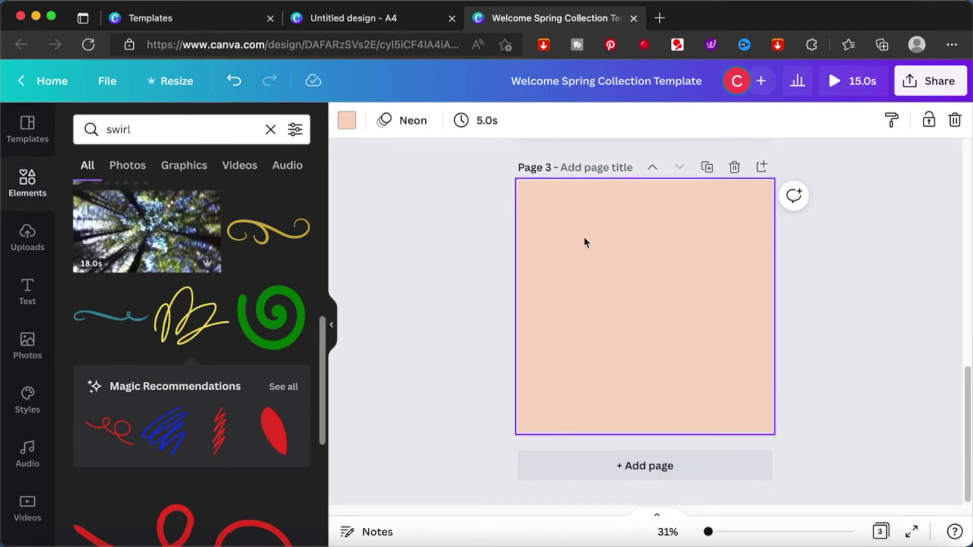
{"action": "left_click", "coordinate": [346, 124]}
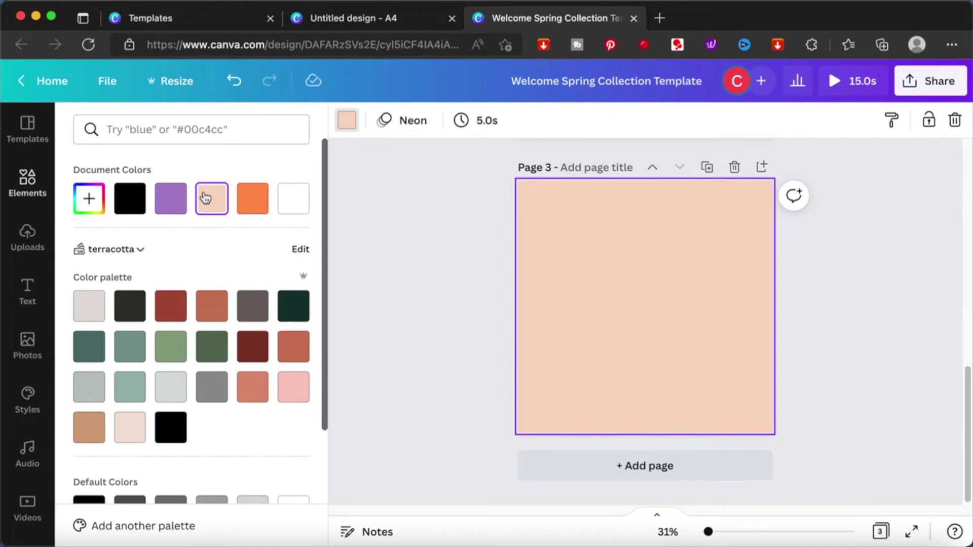
{"action": "left_click", "coordinate": [89, 198]}
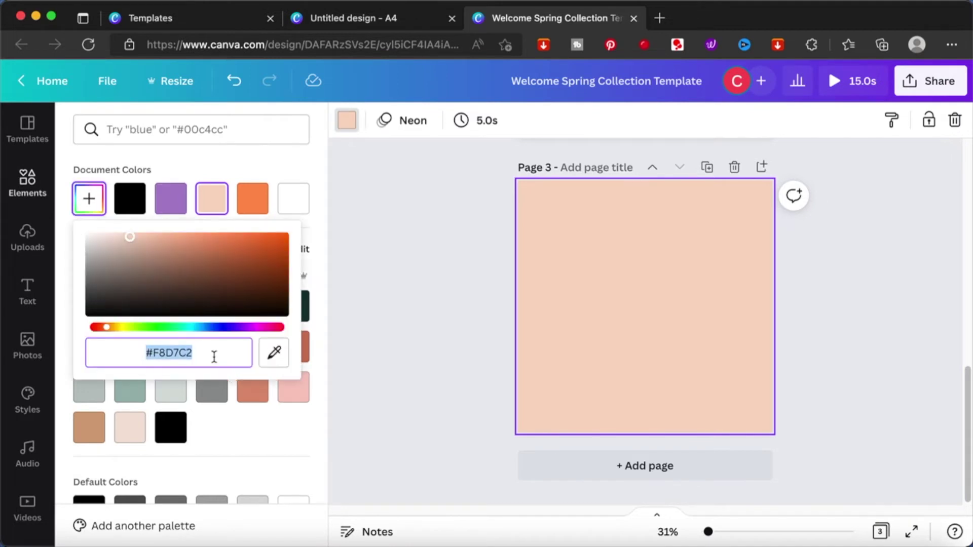
{"action": "left_click", "coordinate": [417, 13]}
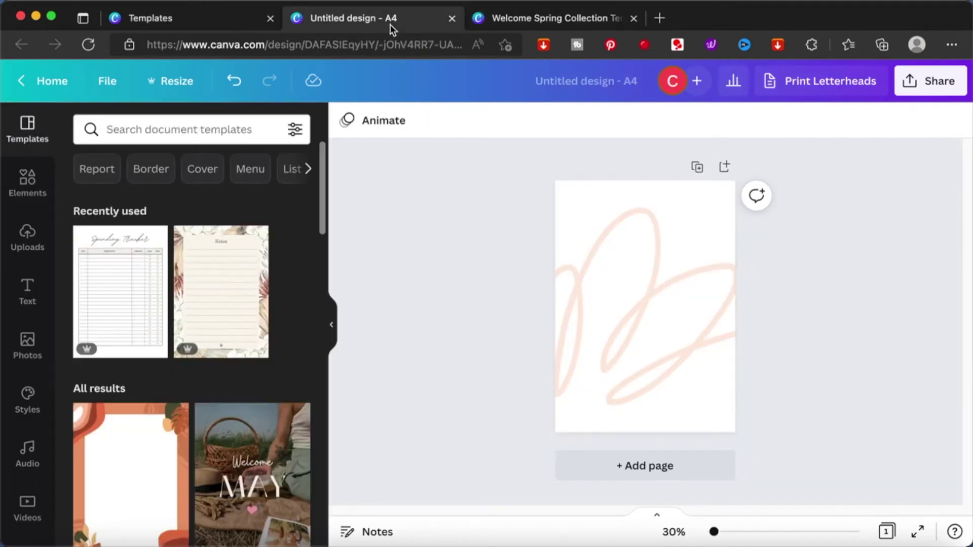
Set the A4 page background to peach #F8D7C2
{"action": "left_click", "coordinate": [588, 193]}
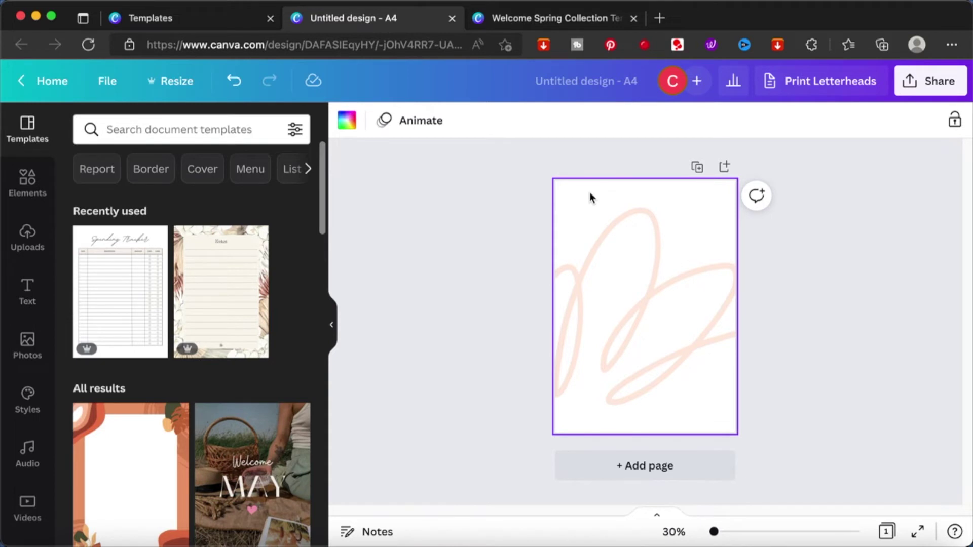
{"action": "key", "text": "super+v"}
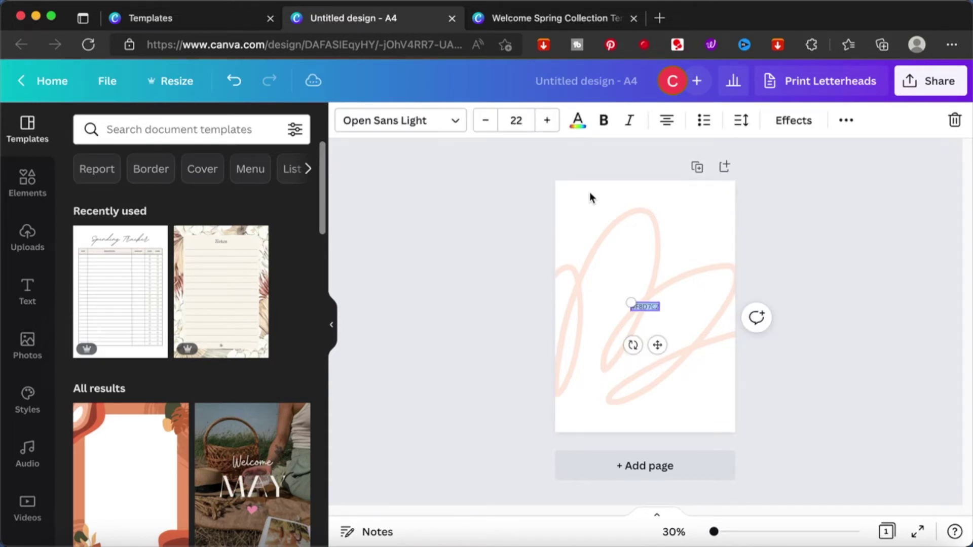
{"action": "left_click", "coordinate": [589, 192]}
{"action": "left_click", "coordinate": [346, 121]}
{"action": "left_click", "coordinate": [202, 347]}
{"action": "key", "text": "super+v"}
{"action": "key", "text": "Return"}
{"action": "left_click", "coordinate": [740, 286]}
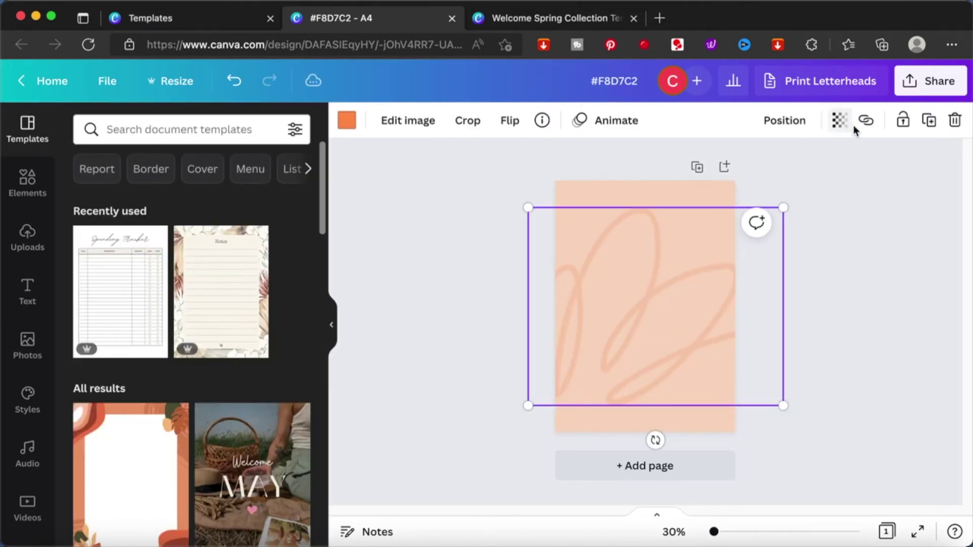
{"action": "left_click", "coordinate": [854, 147]}
Search templates for 'thank you' and apply the dried-flower Thank You template
{"action": "left_click", "coordinate": [177, 129]}
{"action": "type", "text": "thank you"}
{"action": "key", "text": "Return"}
{"action": "scroll", "coordinate": [234, 344], "scroll_direction": "down", "scroll_amount": 5}
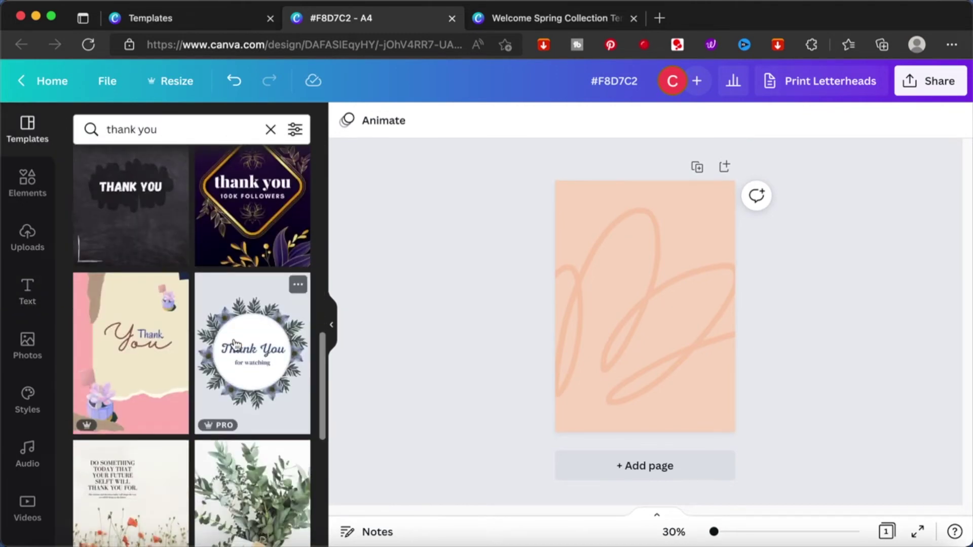
{"action": "scroll", "coordinate": [235, 344], "scroll_direction": "down", "scroll_amount": 5}
{"action": "left_click", "coordinate": [263, 303]}
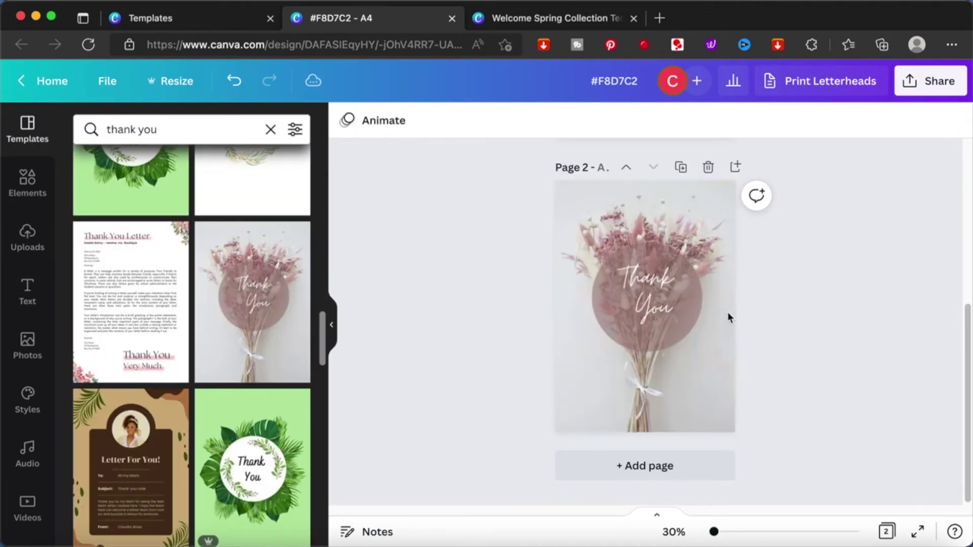
Move the circle and Thank You text from page 2 onto page 1
{"action": "scroll", "coordinate": [811, 320], "scroll_direction": "up", "scroll_amount": 5}
{"action": "left_click", "coordinate": [680, 236]}
{"action": "scroll", "coordinate": [653, 268], "scroll_direction": "down", "scroll_amount": 5}
{"action": "left_click", "coordinate": [648, 285]}
{"action": "left_click", "coordinate": [762, 246]}
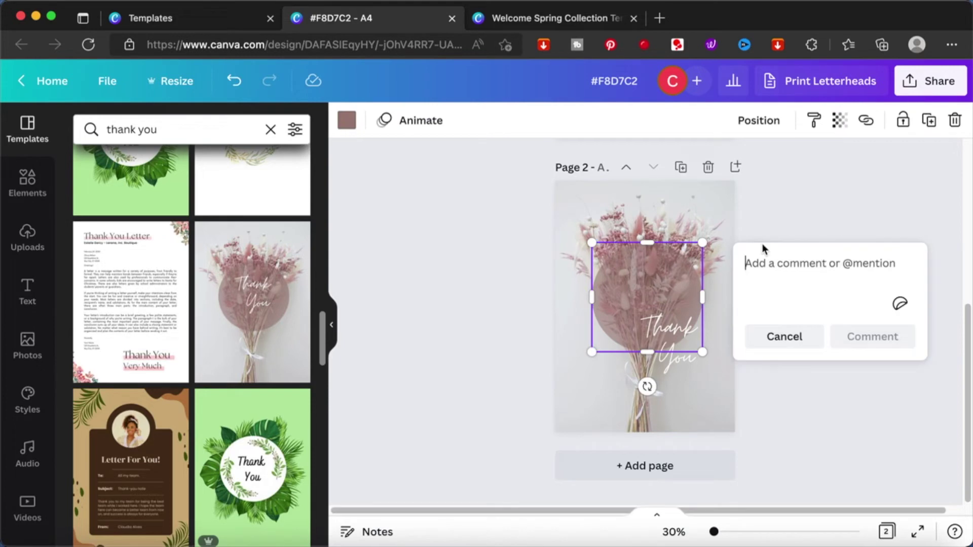
{"action": "key", "text": "Delete"}
{"action": "left_click", "coordinate": [658, 327]}
{"action": "key", "text": "Delete"}
Place the dried-flower bouquet on the circle's right, background removed, enlarged and tilted
{"action": "left_click", "coordinate": [596, 215]}
{"action": "mouse_move", "coordinate": [596, 215]}
{"action": "left_mouse_down"}
{"action": "mouse_move", "coordinate": [643, 343]}
{"action": "mouse_move", "coordinate": [714, 427]}
{"action": "left_mouse_up"}
{"action": "left_click", "coordinate": [373, 123]}
{"action": "left_click", "coordinate": [269, 264]}
{"action": "left_click_drag", "start_coordinate": [679, 393], "coordinate": [661, 361]}
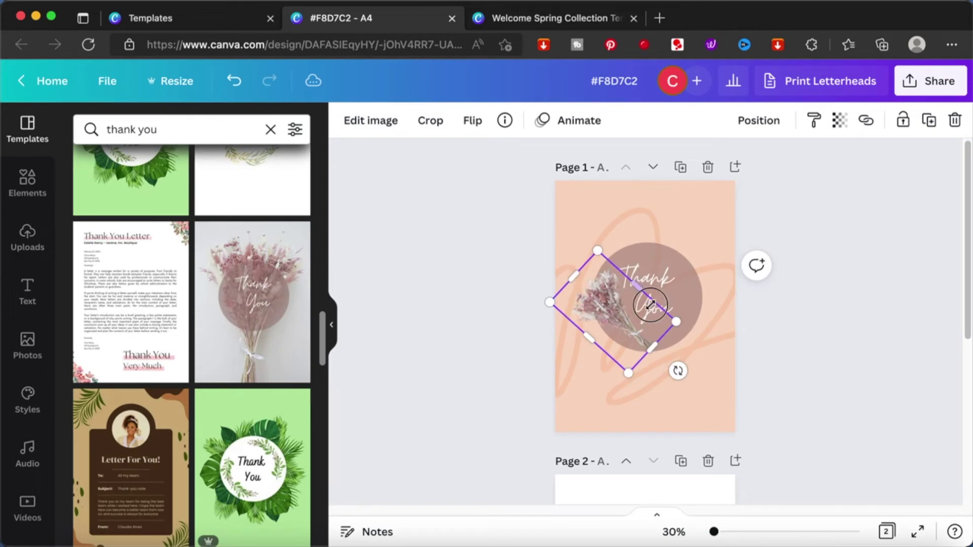
{"action": "left_click_drag", "start_coordinate": [650, 305], "coordinate": [709, 309]}
Add a 'Here is your Template Link' label in Belleza at a slightly smaller size
{"action": "left_click", "coordinate": [642, 278]}
{"action": "type", "text": "tDownload Templates"}
{"action": "key", "text": "ctrl+a"}
{"action": "type", "text": "Here is your Template Link"}
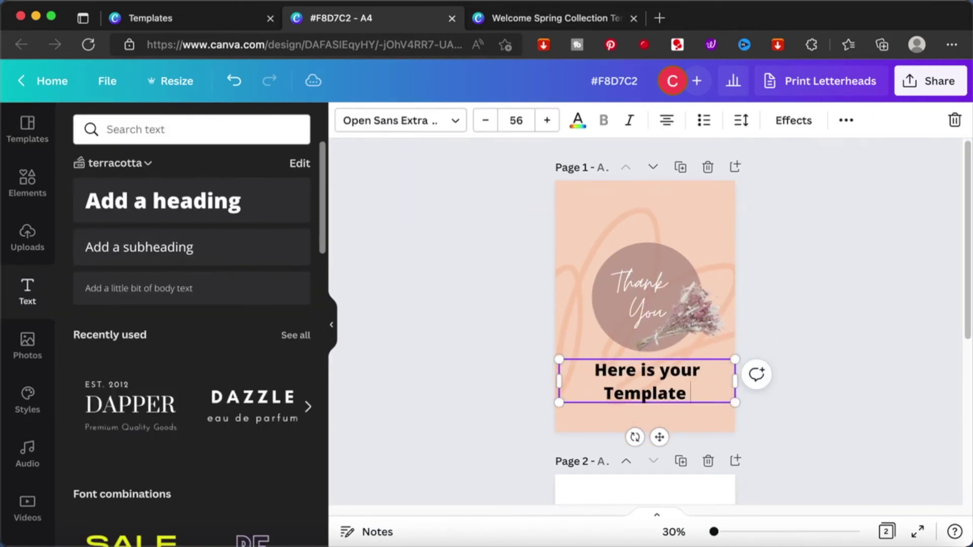
{"action": "left_click", "coordinate": [401, 120]}
{"action": "left_click", "coordinate": [89, 290]}
{"action": "mouse_move", "coordinate": [560, 360]}
{"action": "left_mouse_down"}
{"action": "mouse_move", "coordinate": [584, 368]}
{"action": "mouse_move", "coordinate": [555, 365]}
{"action": "left_mouse_up"}
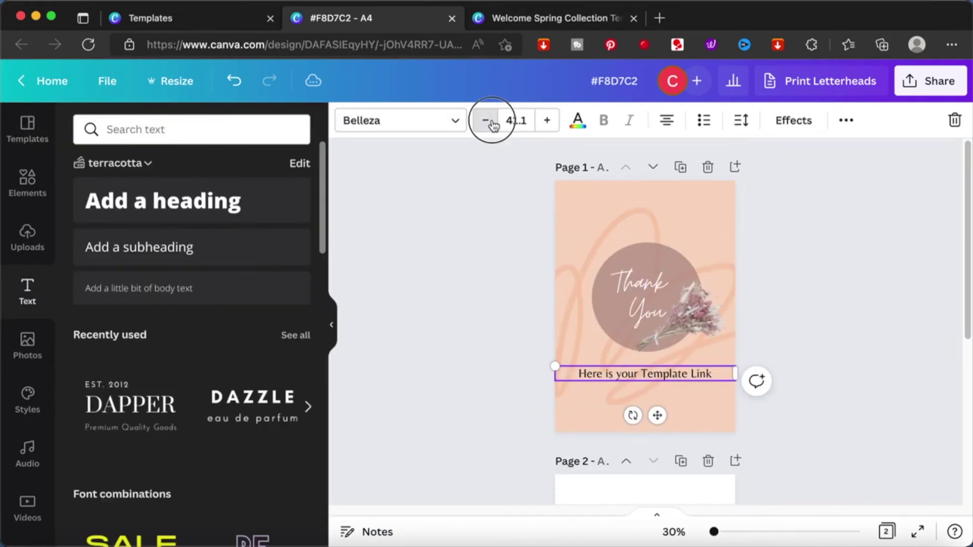
{"action": "left_click", "coordinate": [577, 120]}
Give the label a brown Background effect with white text, then reposition the Thank You text
{"action": "left_click", "coordinate": [89, 198]}
{"action": "left_click", "coordinate": [528, 131]}
{"action": "left_click", "coordinate": [793, 120]}
{"action": "left_click", "coordinate": [288, 380]}
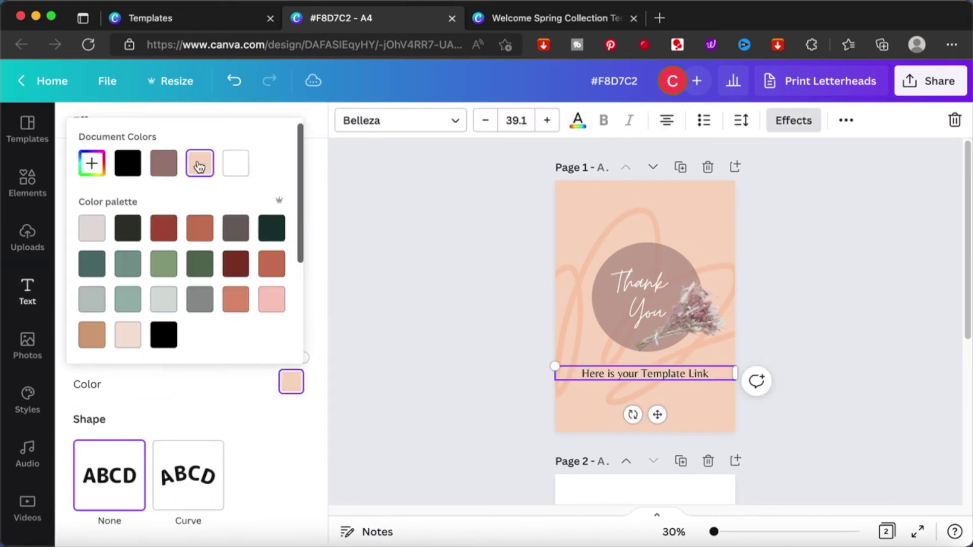
{"action": "left_click", "coordinate": [235, 254]}
{"action": "left_click", "coordinate": [782, 434]}
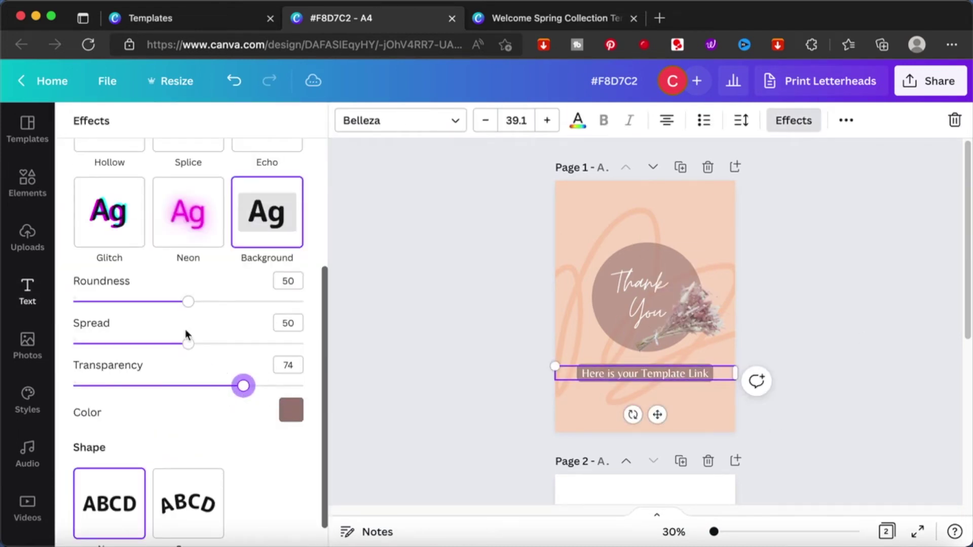
{"action": "left_click", "coordinate": [793, 331]}
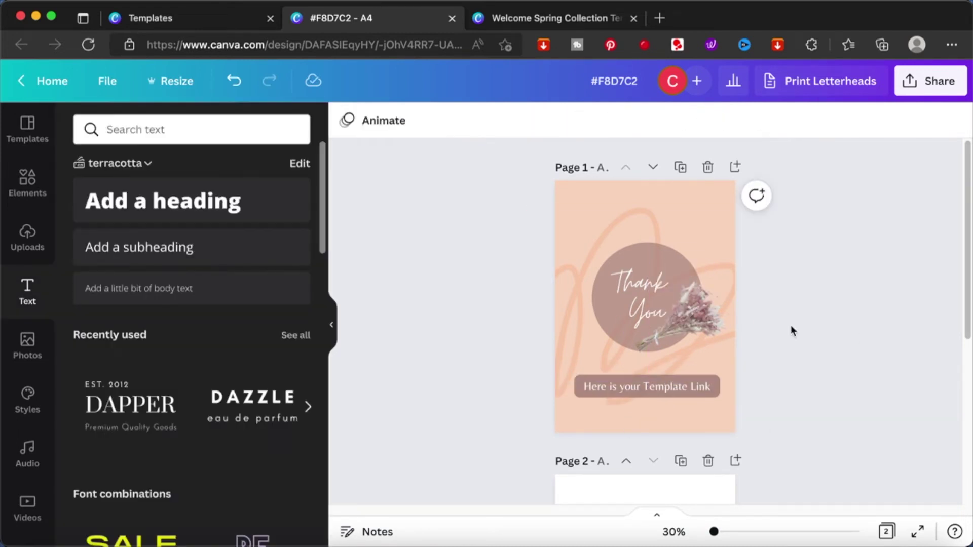
{"action": "left_click", "coordinate": [640, 299]}
{"action": "left_click_drag", "start_coordinate": [640, 299], "coordinate": [624, 271]}
Download all three pages of the Welcome Spring Collection Template as PNG
{"action": "left_click", "coordinate": [557, 18]}
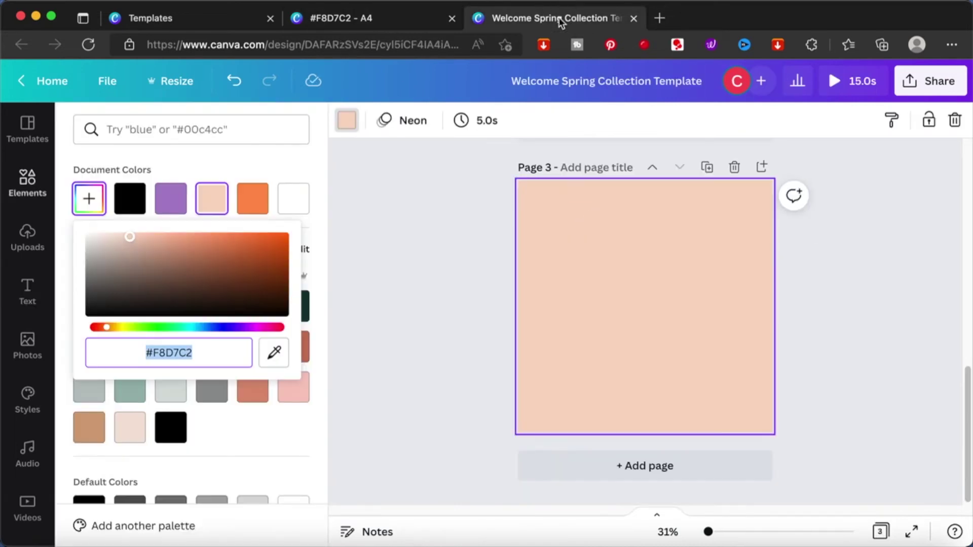
{"action": "scroll", "coordinate": [582, 296], "scroll_direction": "up", "scroll_amount": 10}
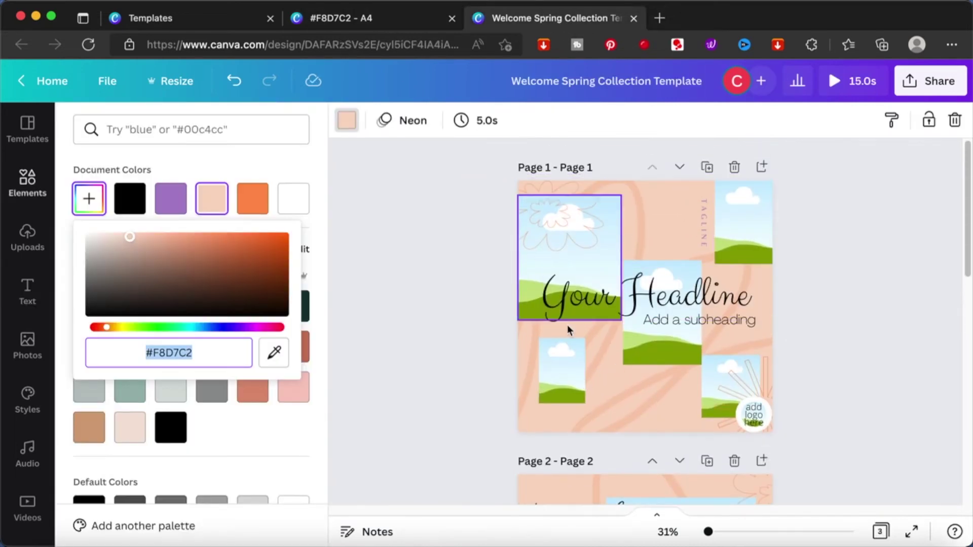
{"action": "scroll", "coordinate": [805, 309], "scroll_direction": "down", "scroll_amount": 5}
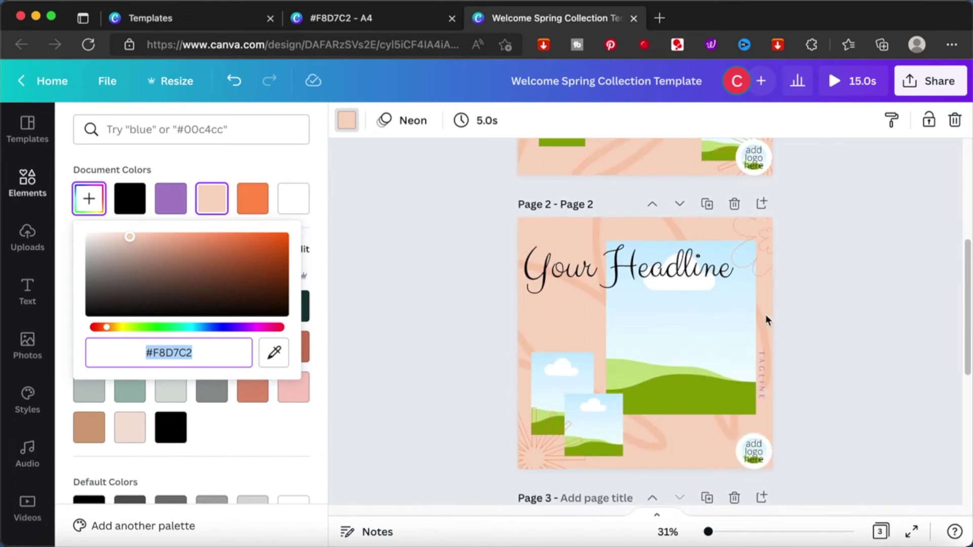
{"action": "scroll", "coordinate": [760, 228], "scroll_direction": "up", "scroll_amount": 3}
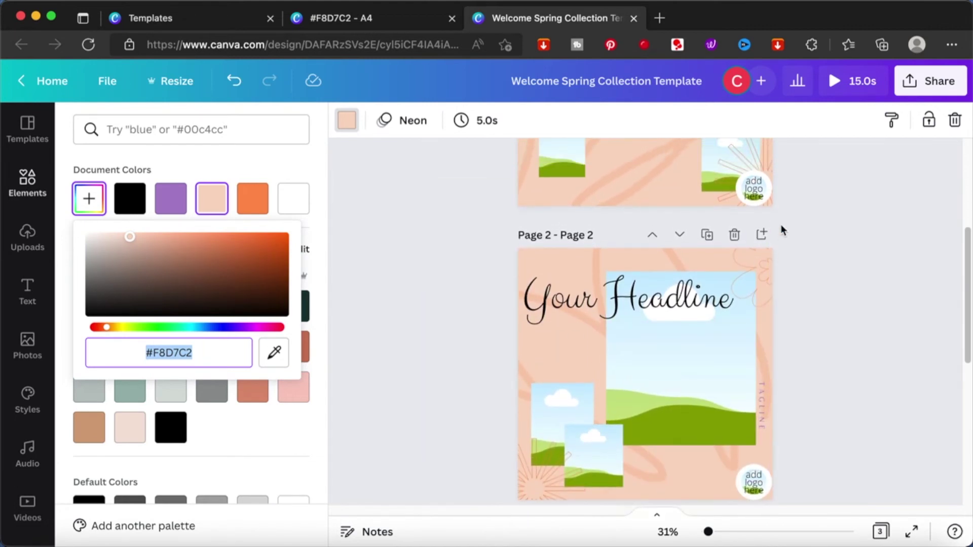
{"action": "left_click", "coordinate": [920, 84]}
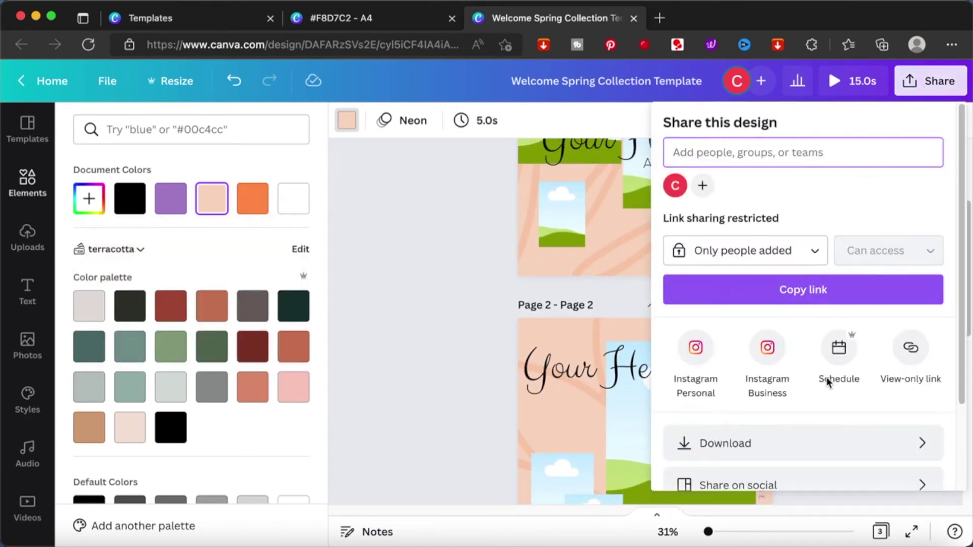
{"action": "left_click", "coordinate": [880, 439]}
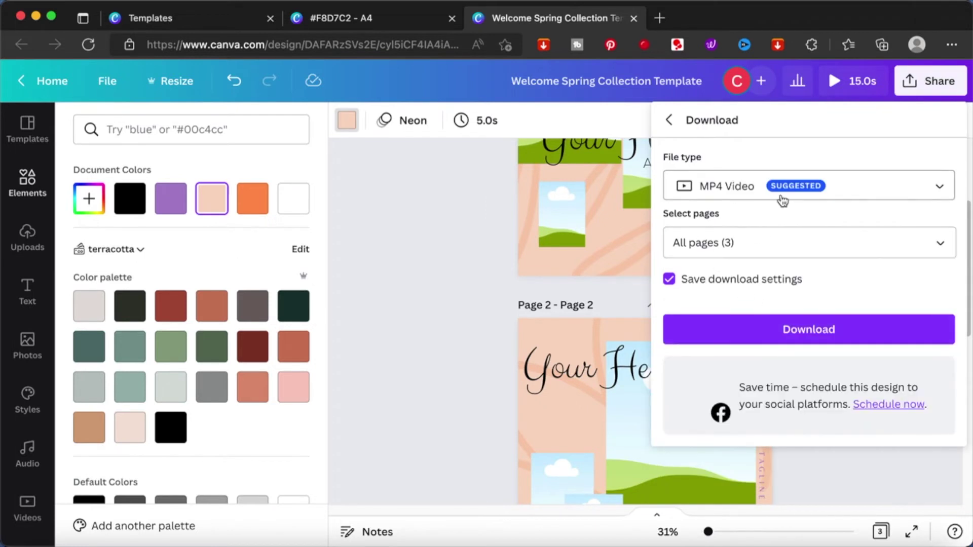
{"action": "left_click", "coordinate": [784, 189]}
{"action": "left_click", "coordinate": [774, 141]}
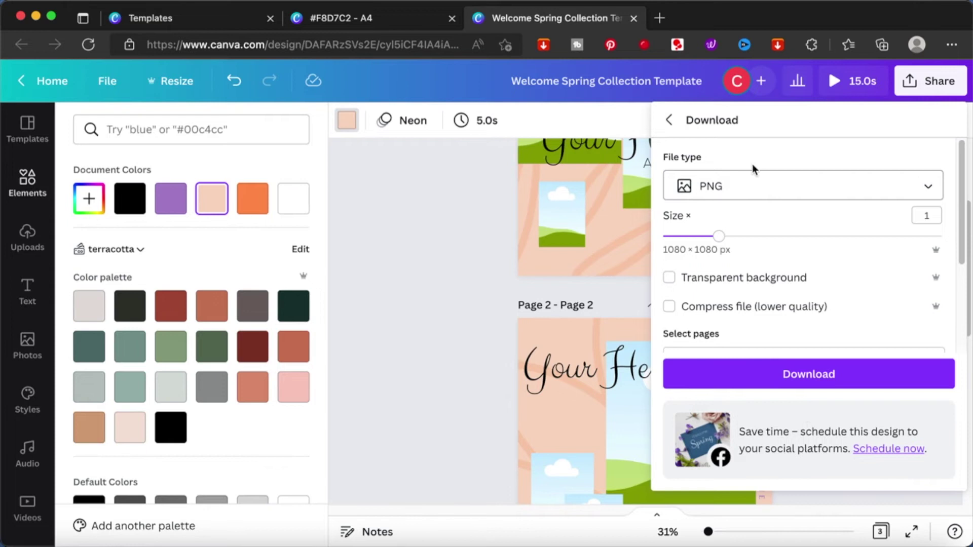
{"action": "scroll", "coordinate": [843, 278], "scroll_direction": "down", "scroll_amount": 3}
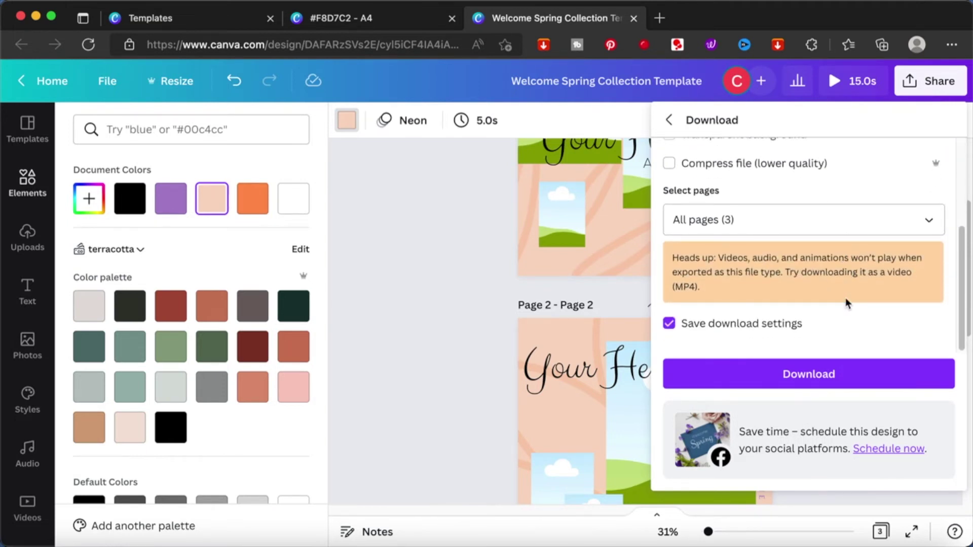
{"action": "left_click", "coordinate": [827, 375]}
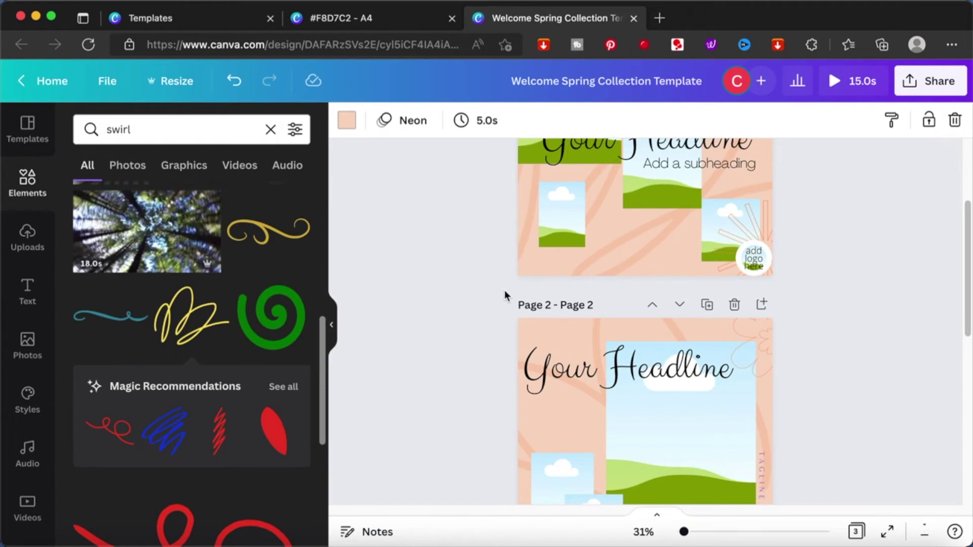
Dismiss the download-complete panel and return to the #F8D7C2 thank-you card design
{"action": "left_click", "coordinate": [505, 241]}
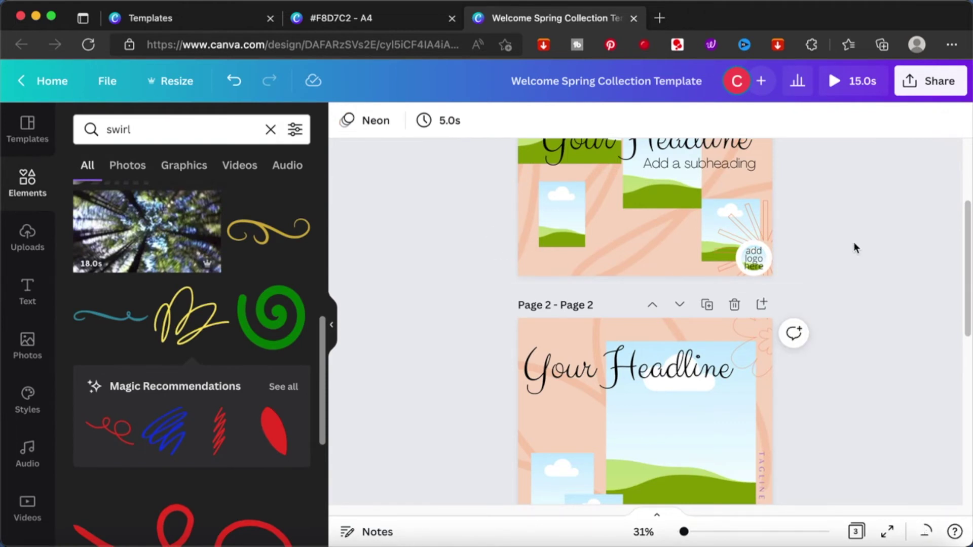
{"action": "scroll", "coordinate": [853, 242], "scroll_direction": "up", "scroll_amount": 3}
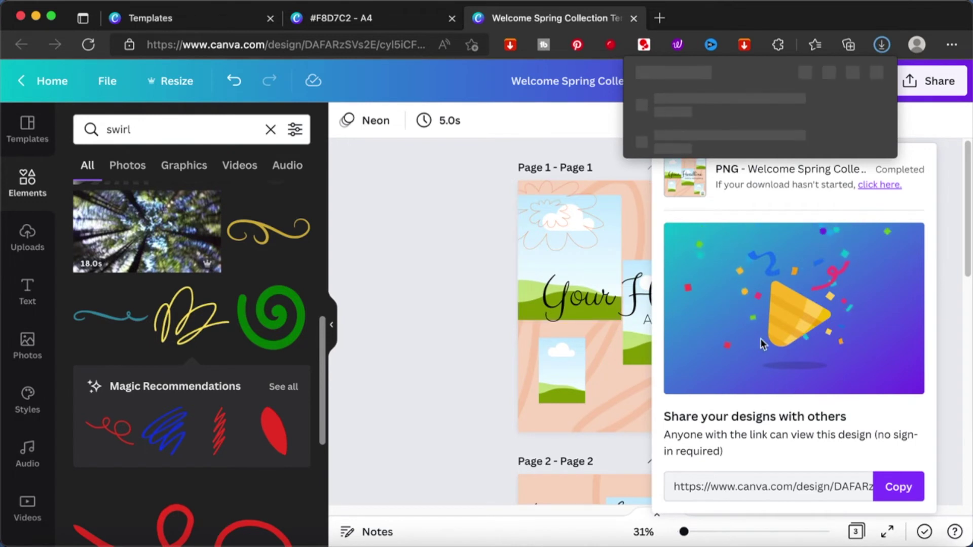
{"action": "left_click", "coordinate": [463, 286]}
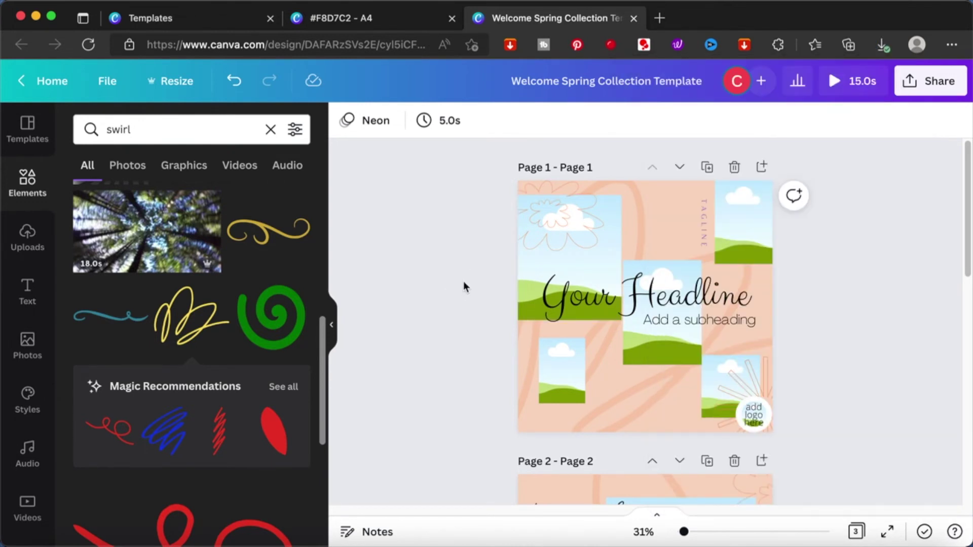
{"action": "left_click", "coordinate": [416, 21]}
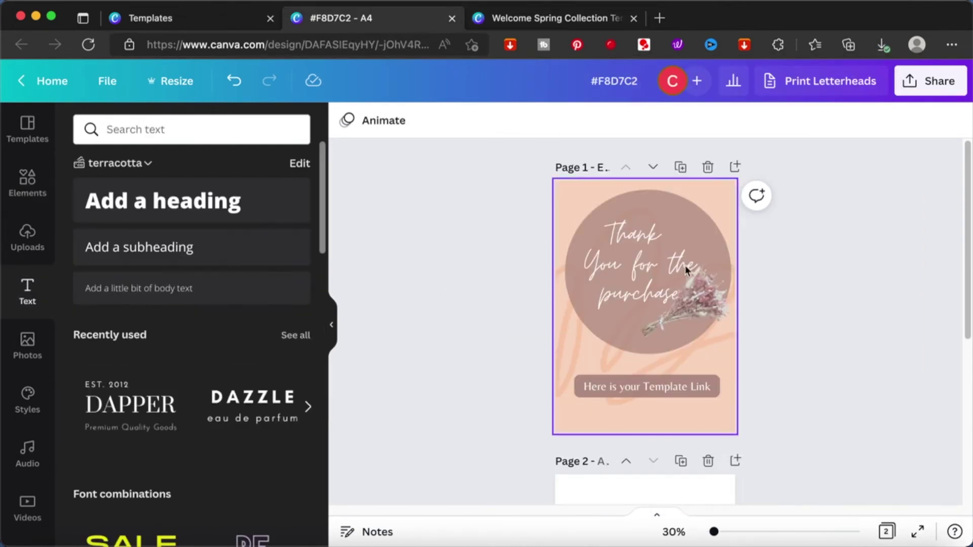
Select the 'Here is your Template Link' text and close the link entry without adding a link
{"action": "left_click", "coordinate": [676, 389]}
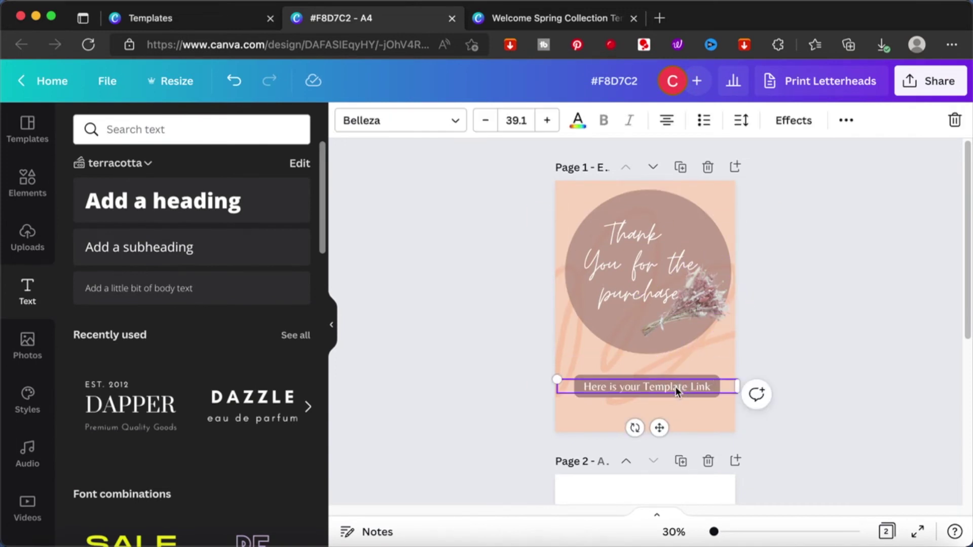
{"action": "left_click", "coordinate": [847, 120]}
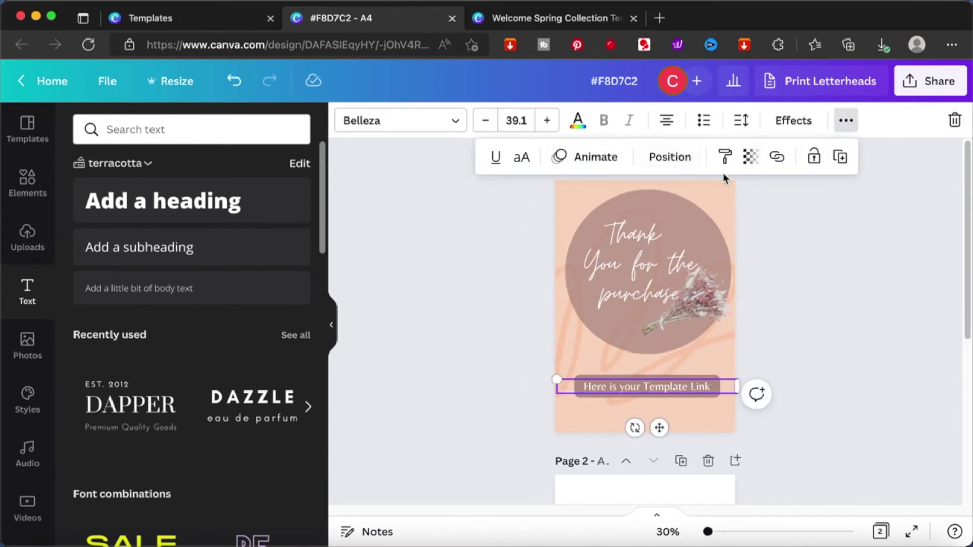
{"action": "left_click", "coordinate": [777, 157]}
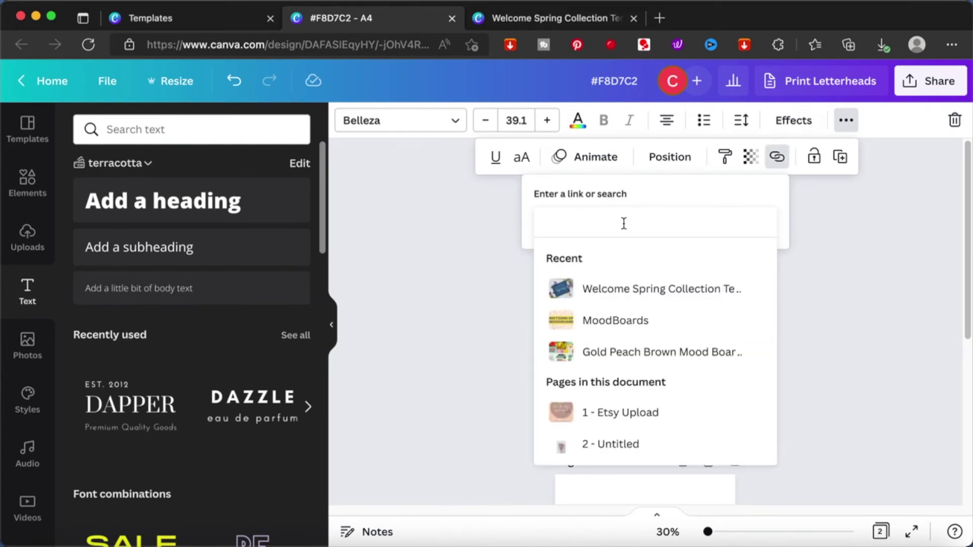
{"action": "left_click", "coordinate": [882, 260]}
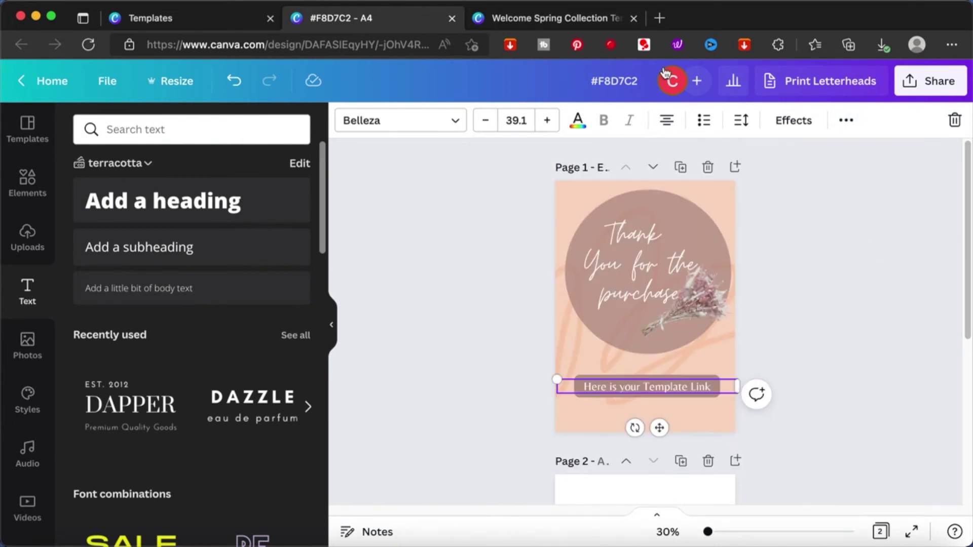
Browse the Welcome Spring design's sharing options, including the publish-as-template panel
{"action": "left_click", "coordinate": [545, 20]}
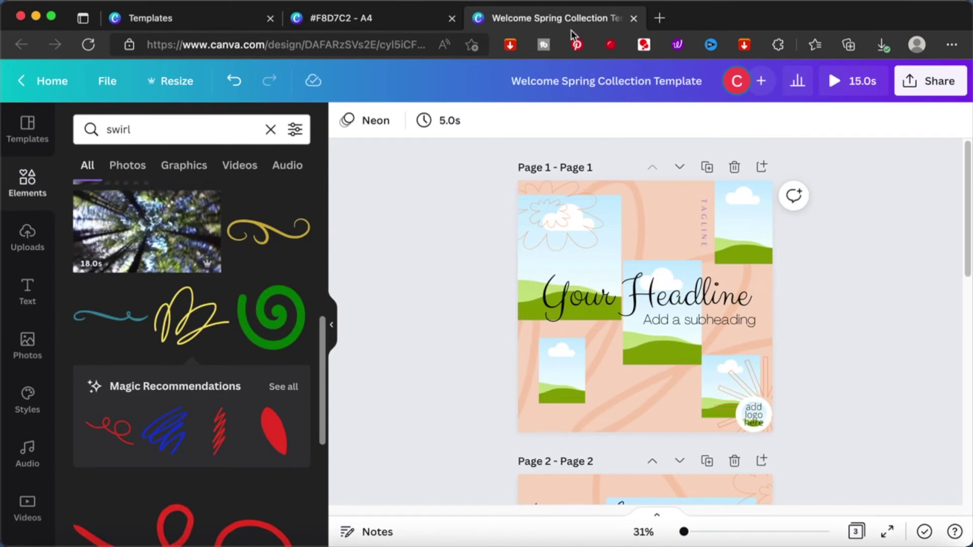
{"action": "left_click", "coordinate": [913, 85]}
{"action": "scroll", "coordinate": [800, 344], "scroll_direction": "down", "scroll_amount": 3}
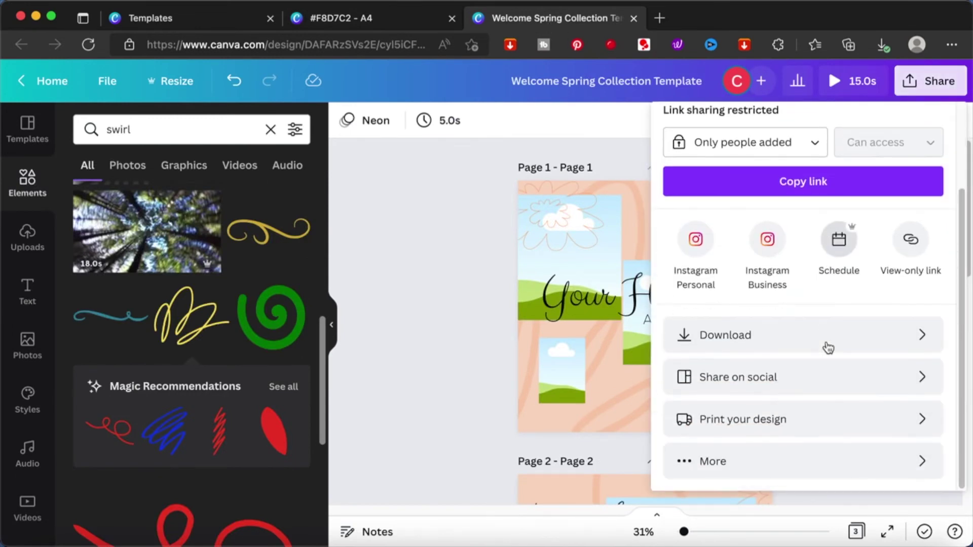
{"action": "left_click", "coordinate": [797, 460]}
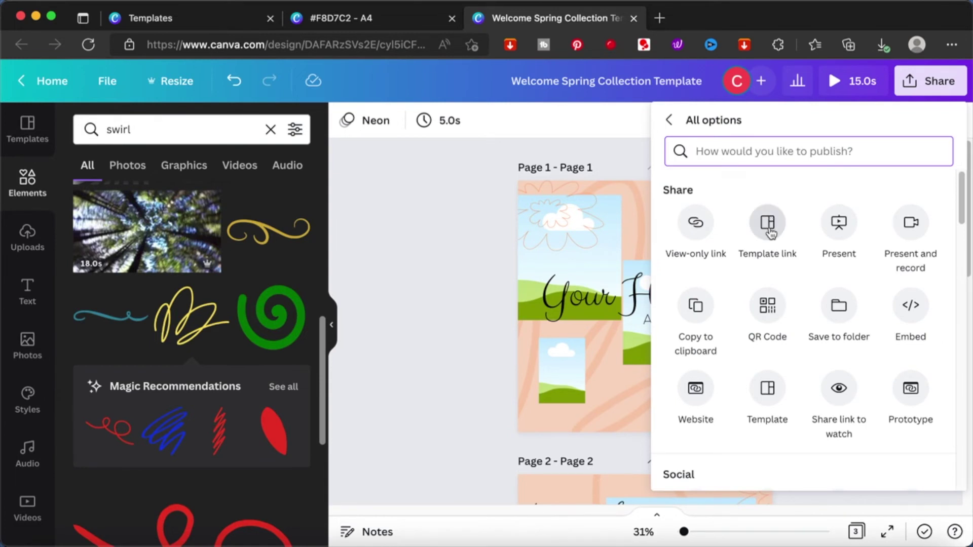
{"action": "left_click", "coordinate": [768, 390]}
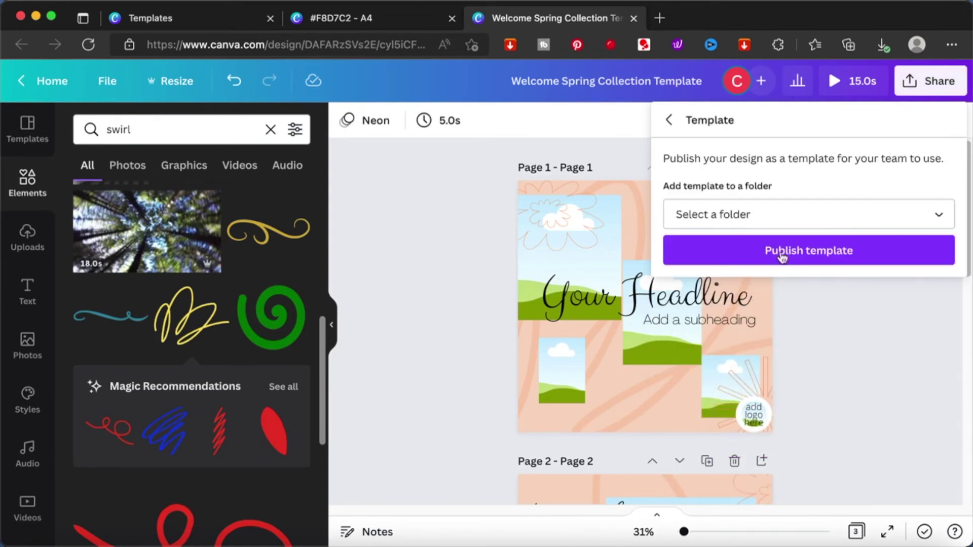
{"action": "left_click", "coordinate": [669, 122]}
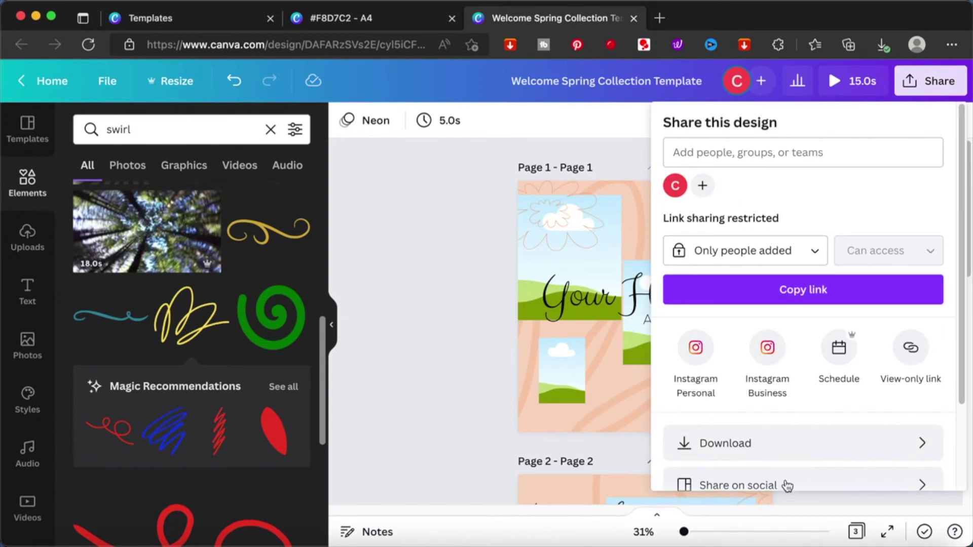
Copy the Welcome Spring design's template link URL and return to the thank-you design
{"action": "scroll", "coordinate": [790, 421], "scroll_direction": "down", "scroll_amount": 3}
{"action": "left_click", "coordinate": [747, 464]}
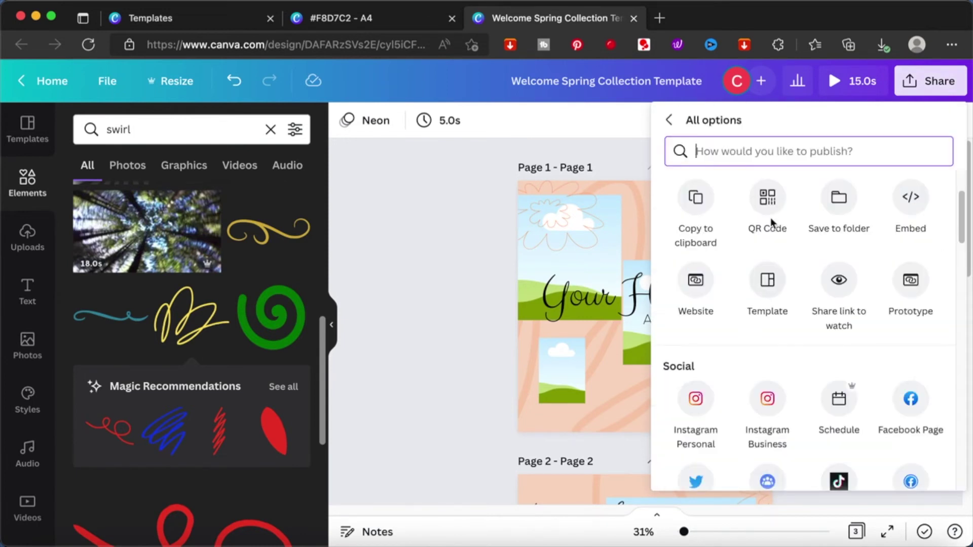
{"action": "scroll", "coordinate": [791, 300], "scroll_direction": "up", "scroll_amount": 3}
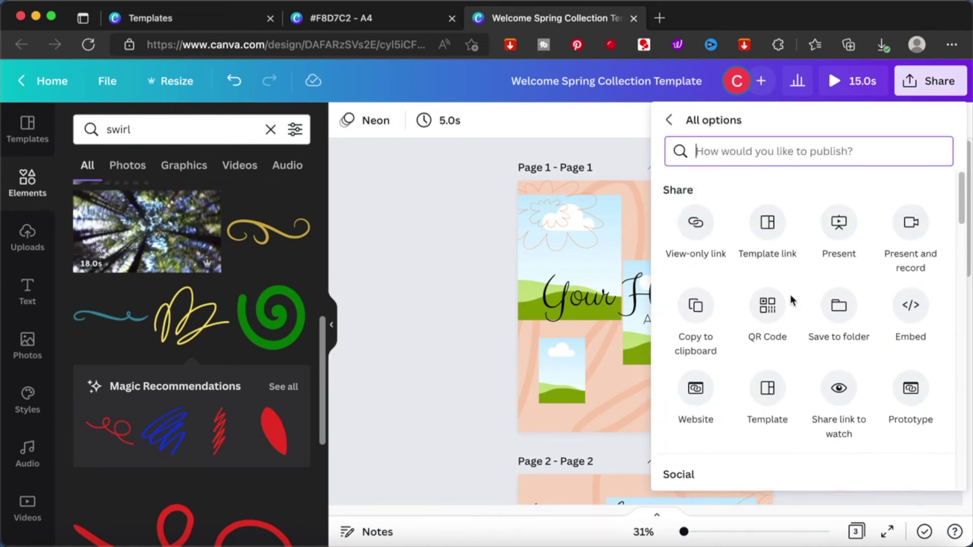
{"action": "left_click", "coordinate": [767, 223]}
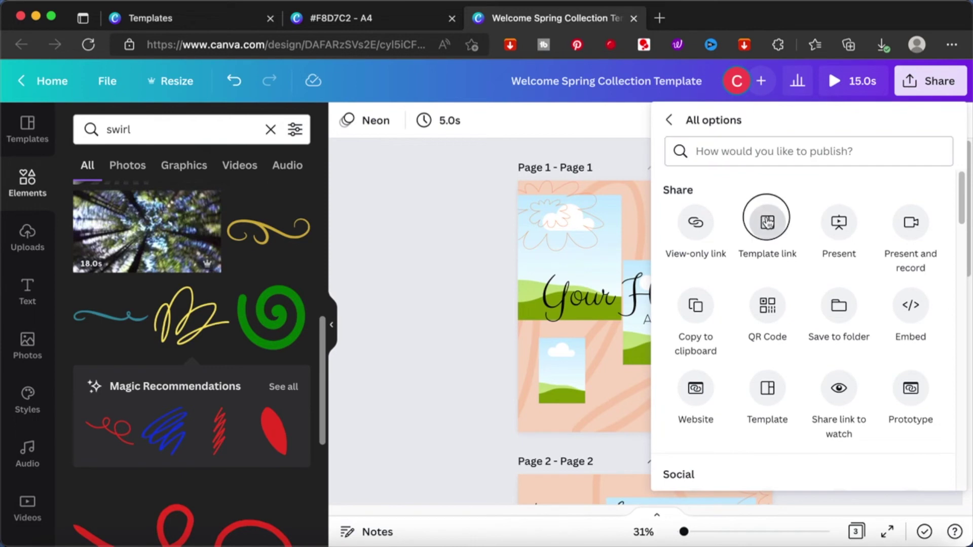
{"action": "left_click", "coordinate": [831, 249]}
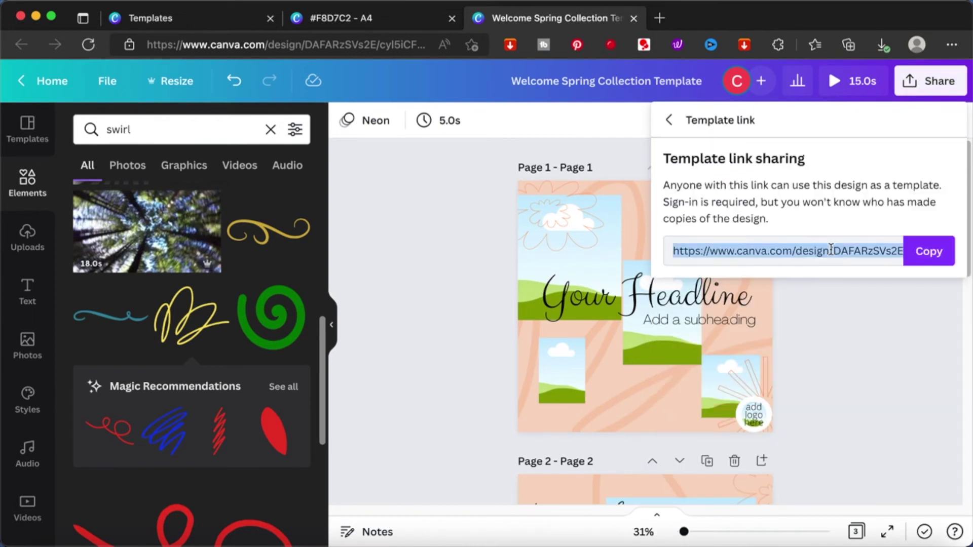
{"action": "left_click", "coordinate": [922, 252]}
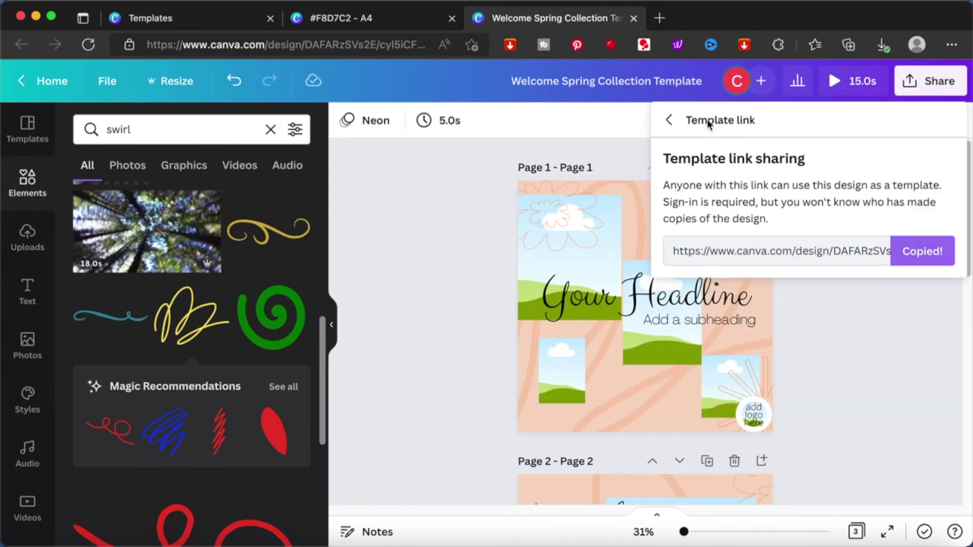
{"action": "left_click", "coordinate": [393, 28]}
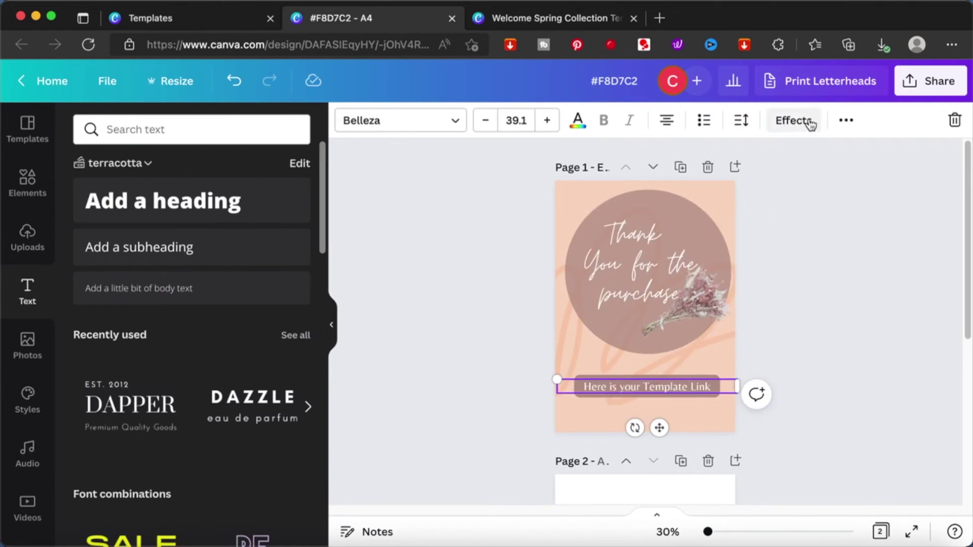
Hyperlink the 'Here is your Template Link' text to the pasted template URL
{"action": "left_click", "coordinate": [846, 120]}
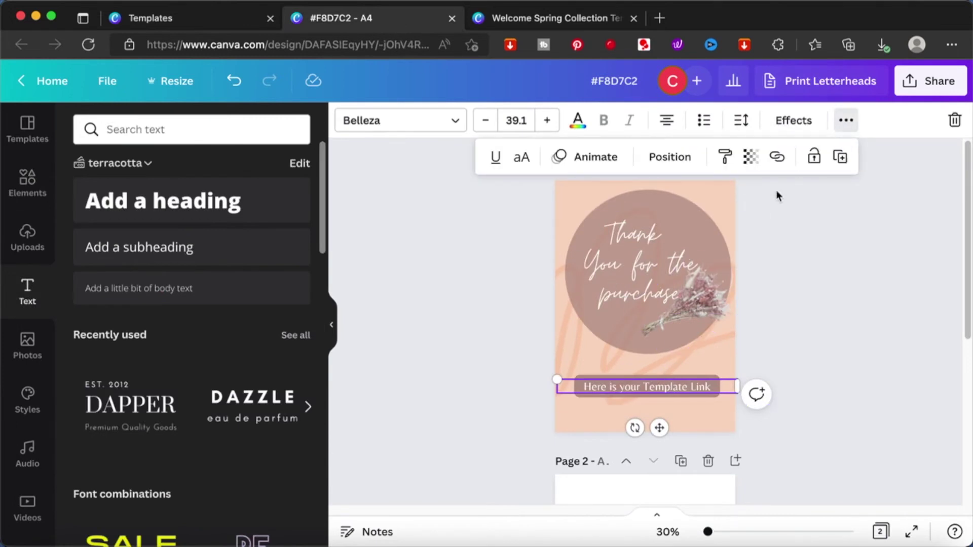
{"action": "left_click", "coordinate": [775, 158]}
{"action": "key", "text": "cmd+v"}
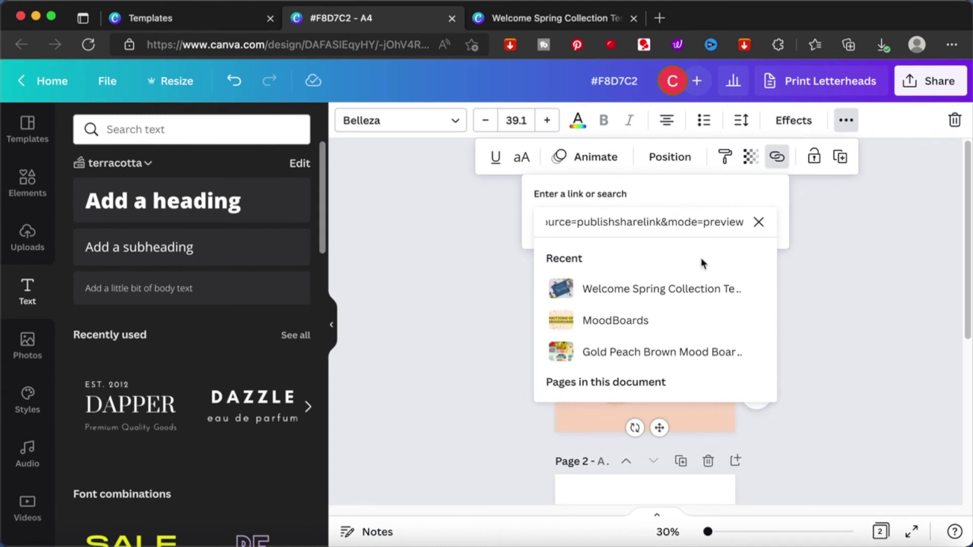
{"action": "key", "text": "Return"}
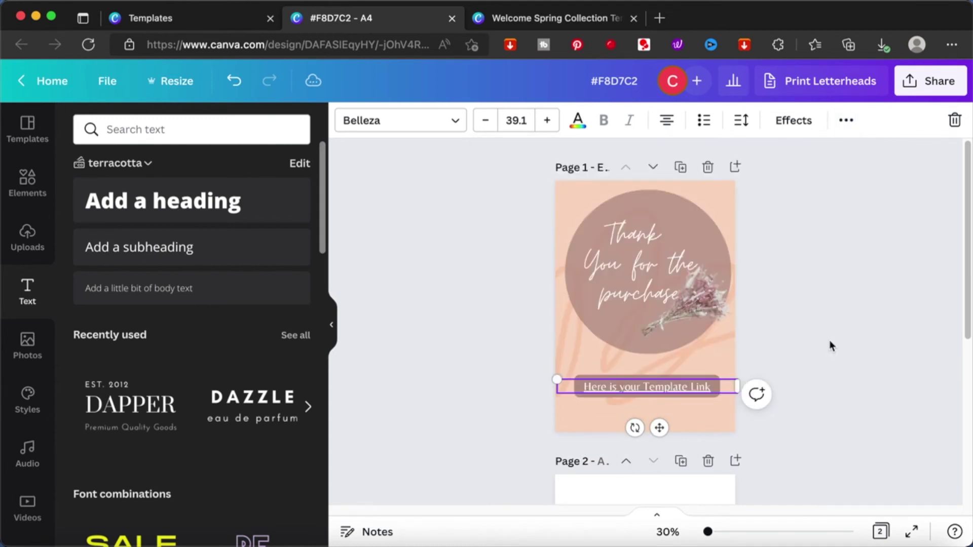
{"action": "left_click", "coordinate": [861, 338]}
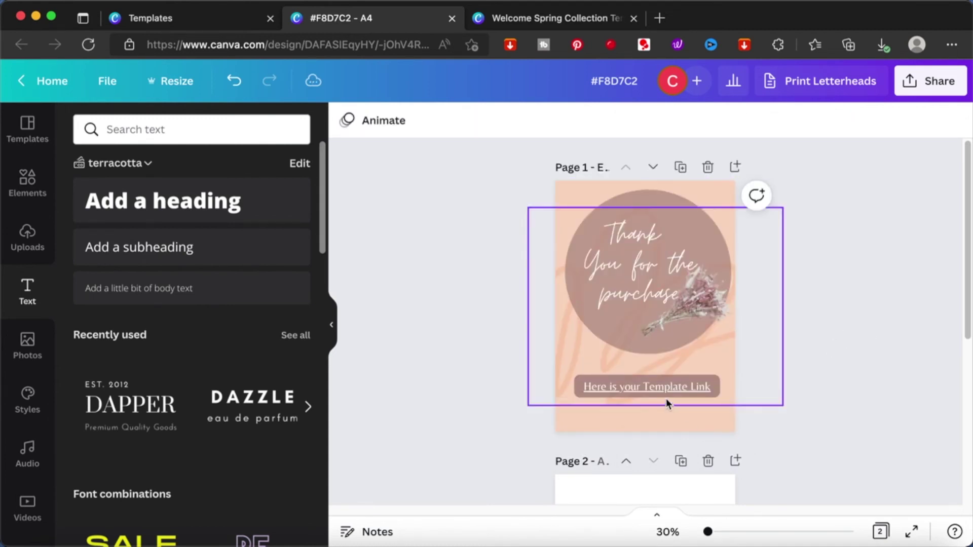
Delete the empty second page
{"action": "scroll", "coordinate": [877, 411], "scroll_direction": "down", "scroll_amount": 2}
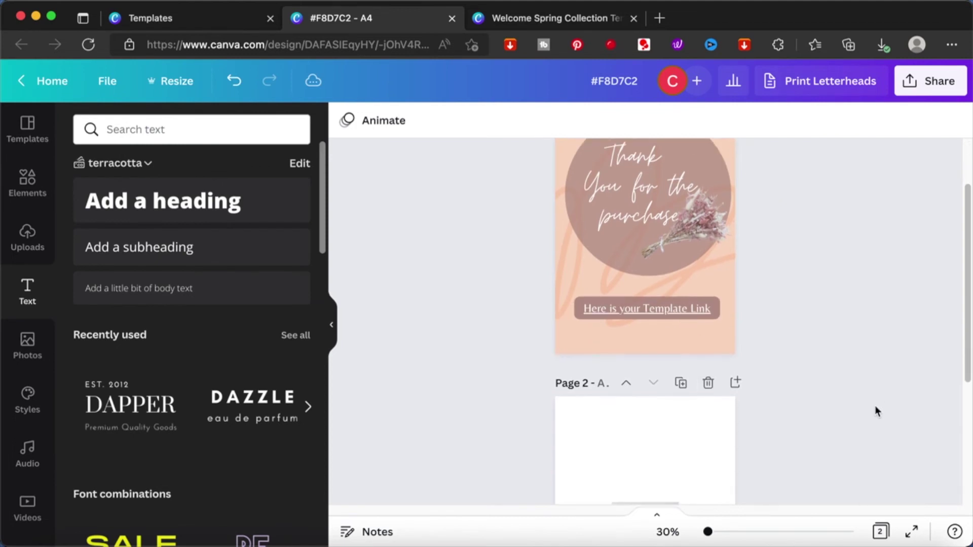
{"action": "scroll", "coordinate": [875, 406], "scroll_direction": "down", "scroll_amount": 2}
{"action": "left_click", "coordinate": [711, 293]}
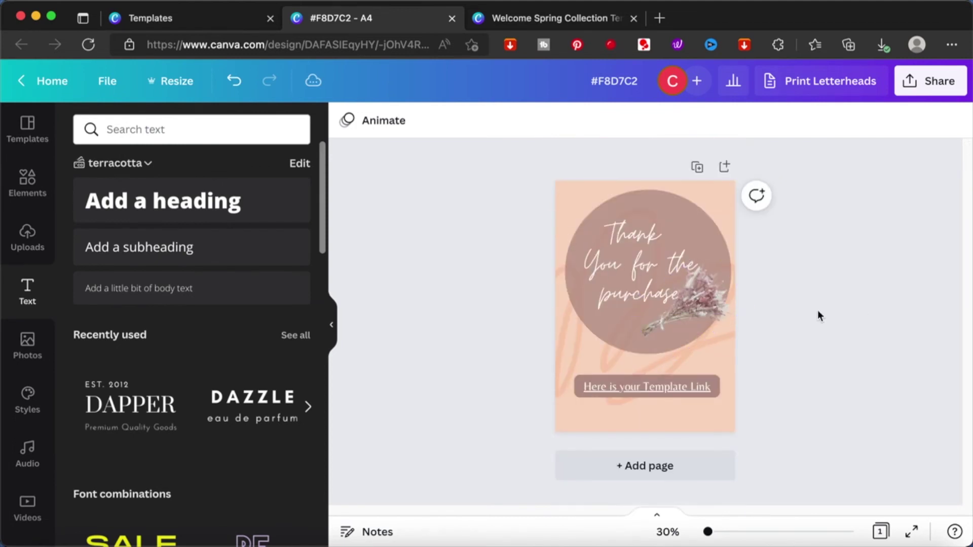
Replace the #F8D7C2 title with 'Welcome Spring Collection Etsy Digital Download'
{"action": "left_click", "coordinate": [613, 79]}
{"action": "type", "text": "Thank"}
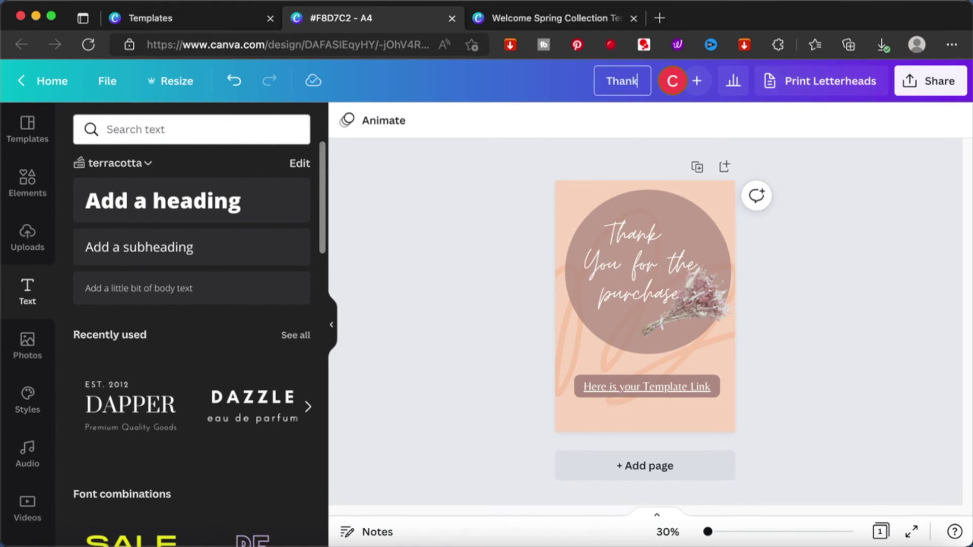
{"action": "key", "text": "BackSpace"}
{"action": "key", "text": "BackSpace"}
{"action": "key", "text": "BackSpace"}
{"action": "key", "text": "BackSpace"}
{"action": "key", "text": "BackSpace"}
{"action": "key", "text": "BackSpace"}
{"action": "key", "text": "BackSpace"}
{"action": "key", "text": "BackSpace"}
{"action": "key", "text": "BackSpace"}
{"action": "type", "text": "Etsy Digital Do"}
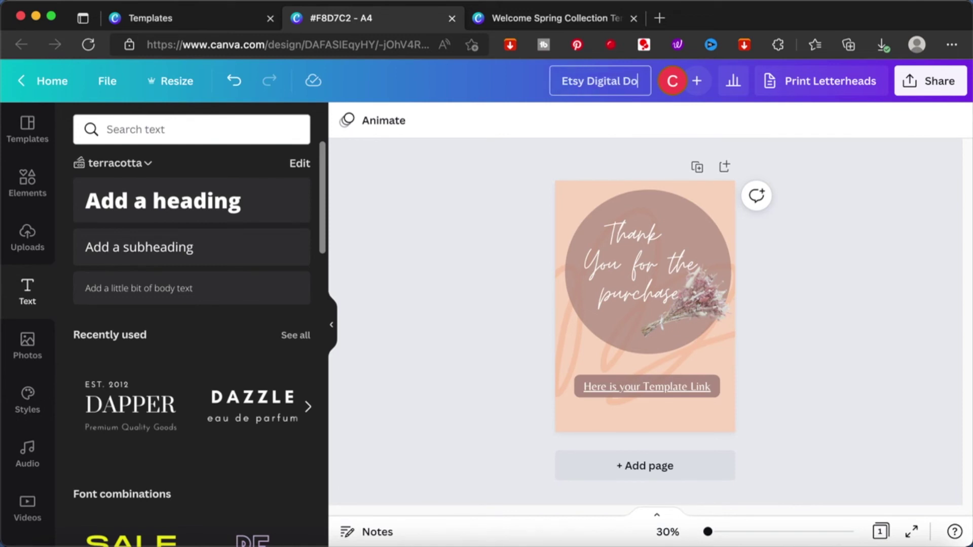
{"action": "type", "text": "wnload"}
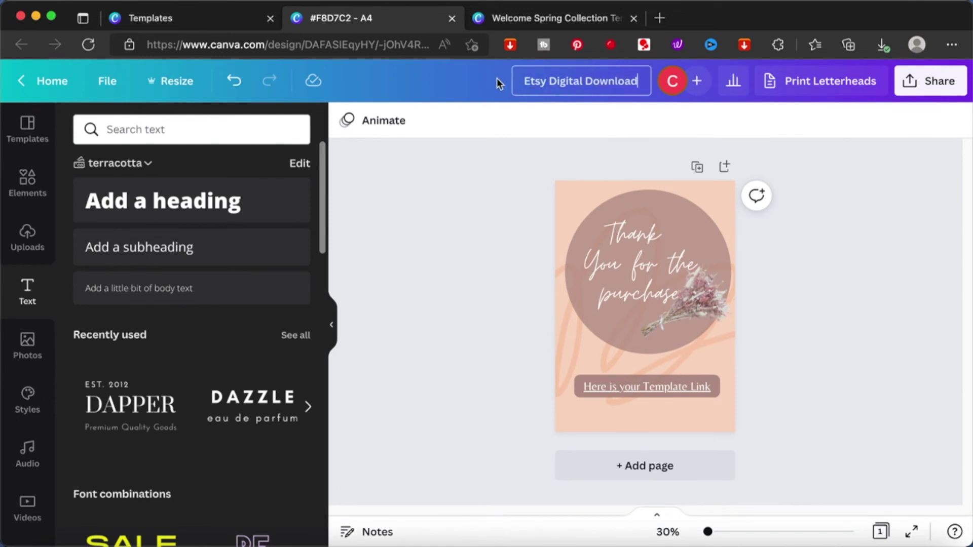
{"action": "left_click", "coordinate": [521, 81]}
{"action": "type", "text": "Welcome Spr"}
{"action": "type", "text": "ing Collectio"}
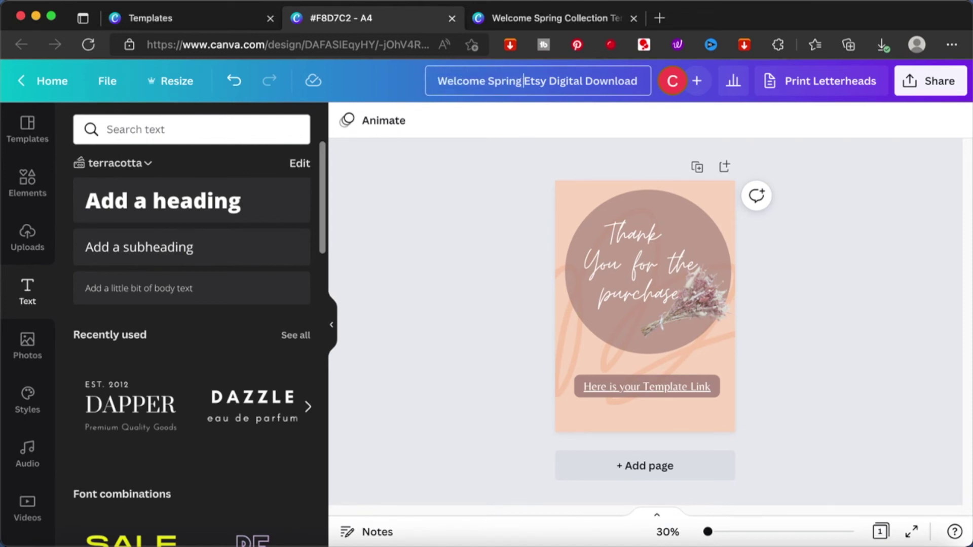
{"action": "type", "text": "n"}
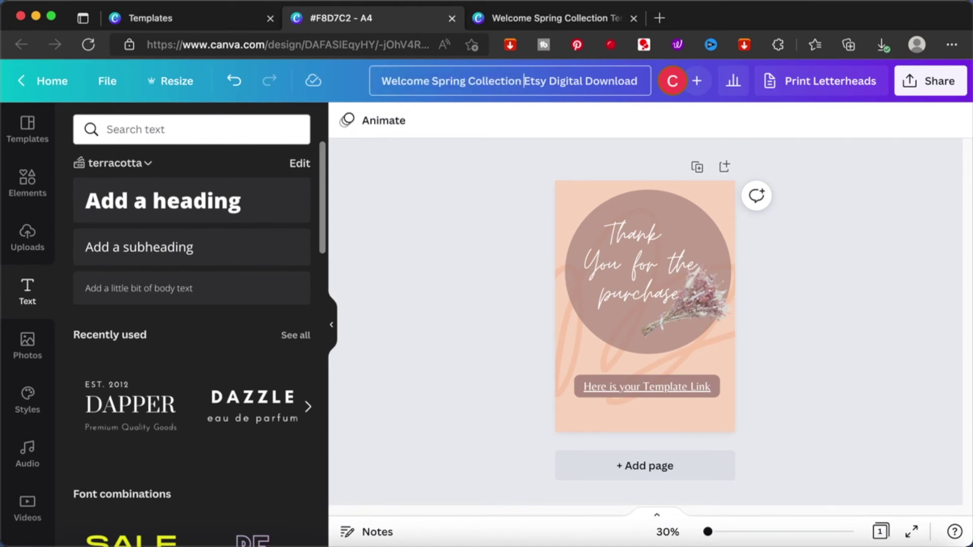
{"action": "left_click", "coordinate": [878, 247]}
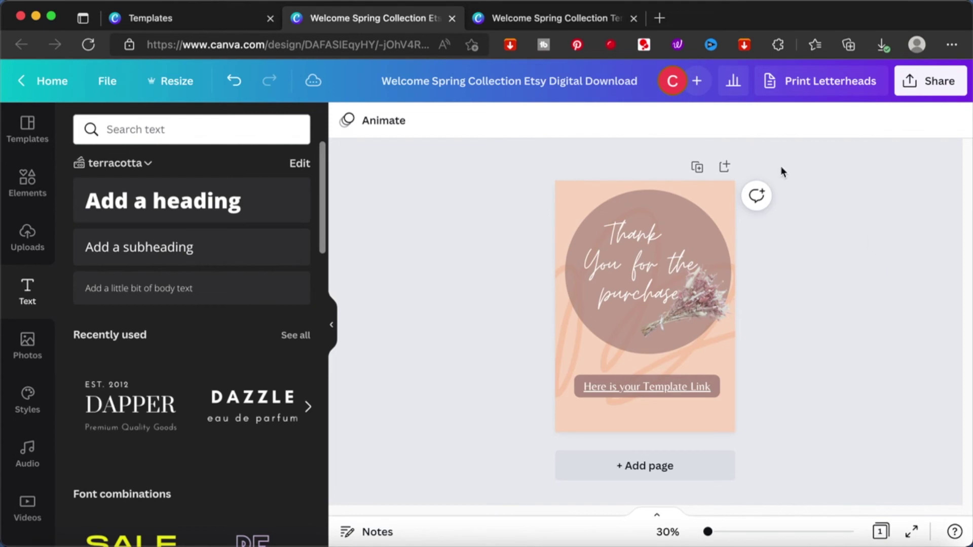
Download the one-page thank-you design as a PDF Standard file
{"action": "left_click", "coordinate": [926, 84]}
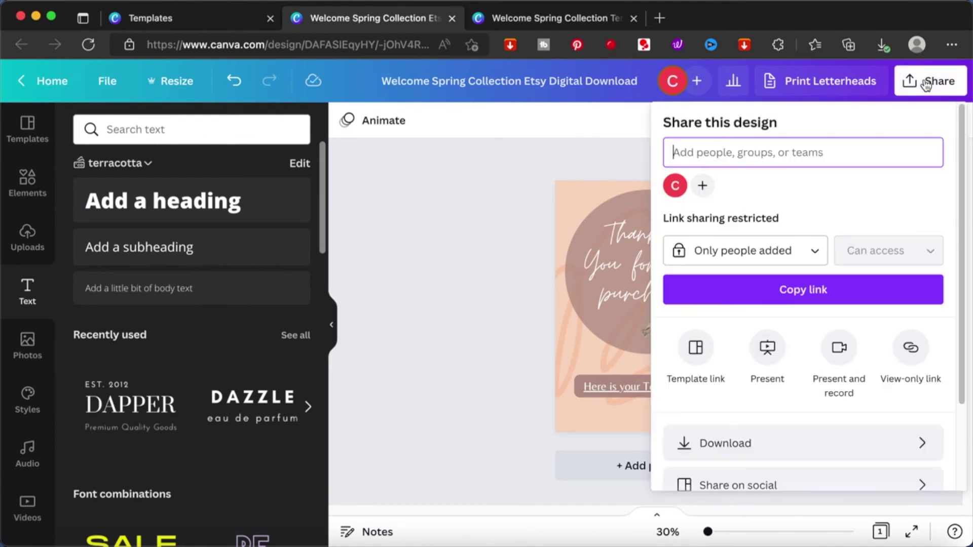
{"action": "left_click", "coordinate": [816, 443]}
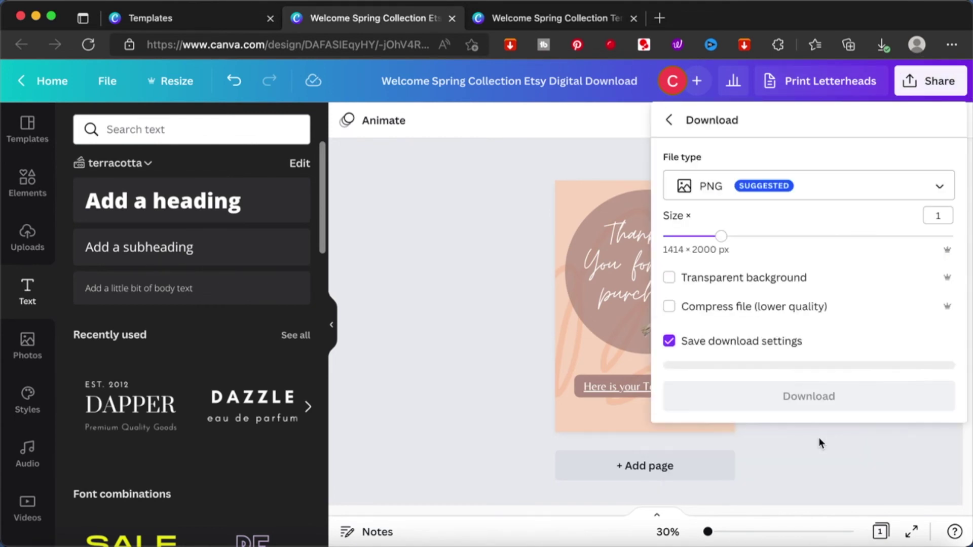
{"action": "left_click", "coordinate": [880, 186]}
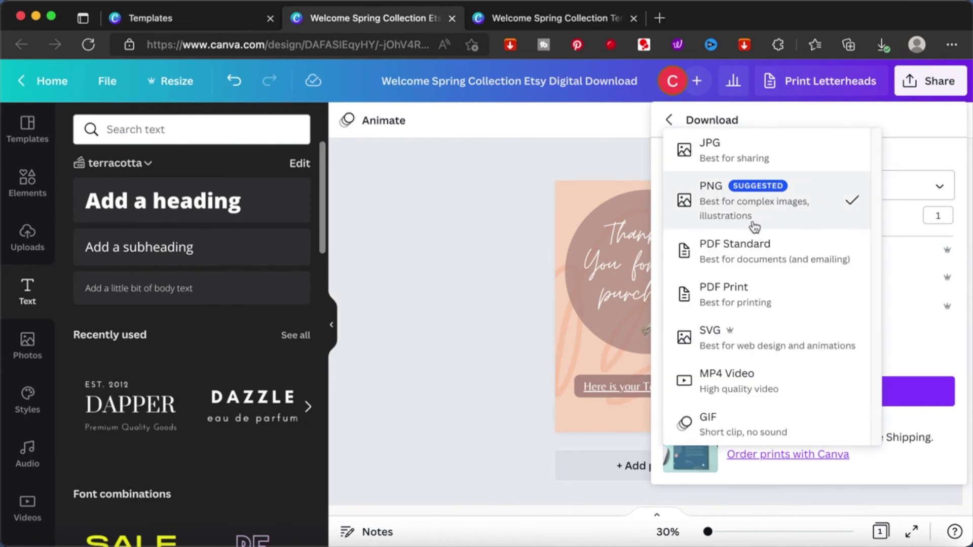
{"action": "left_click", "coordinate": [755, 252]}
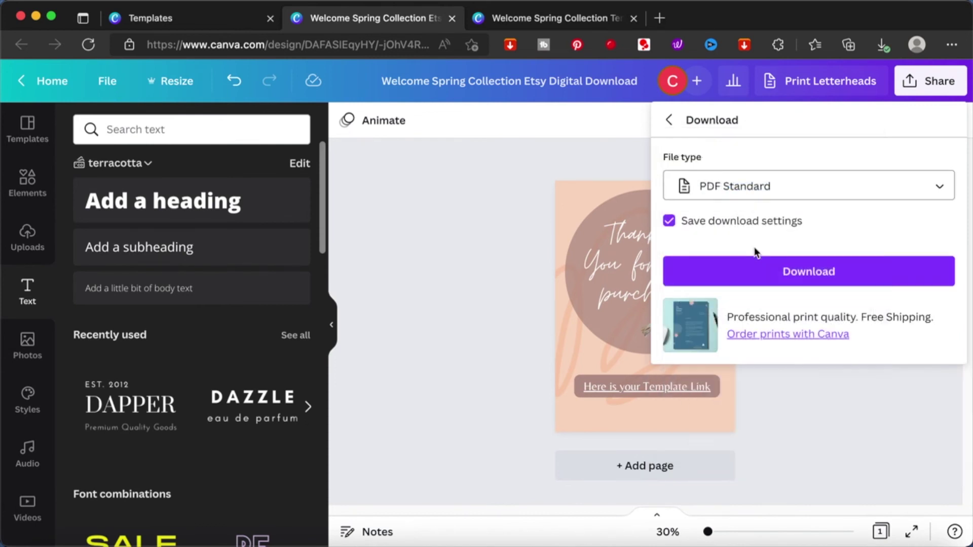
{"action": "left_click", "coordinate": [813, 271]}
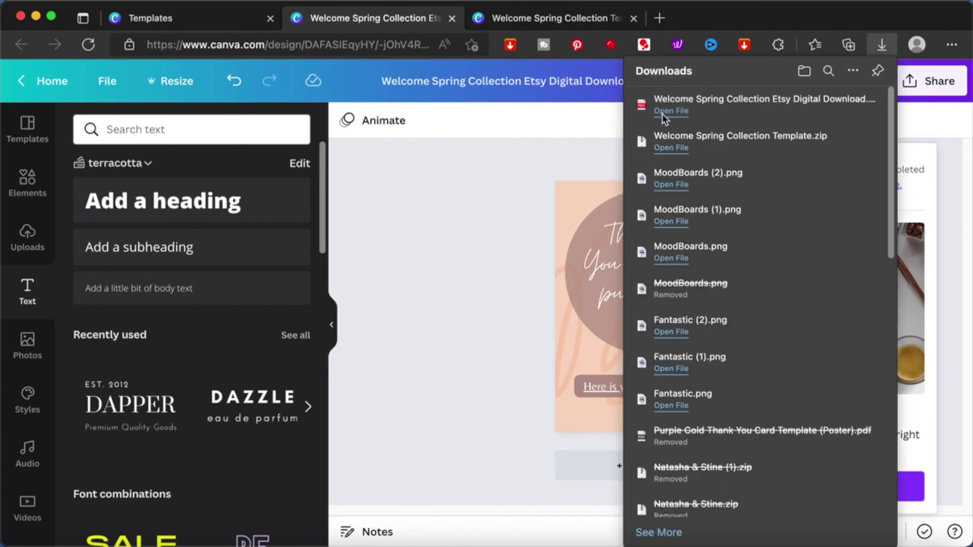
Open the downloaded PDF in Edge and scroll to the Here is your Template Link button
{"action": "mouse_move", "coordinate": [708, 95]}
{"action": "left_click", "coordinate": [671, 111]}
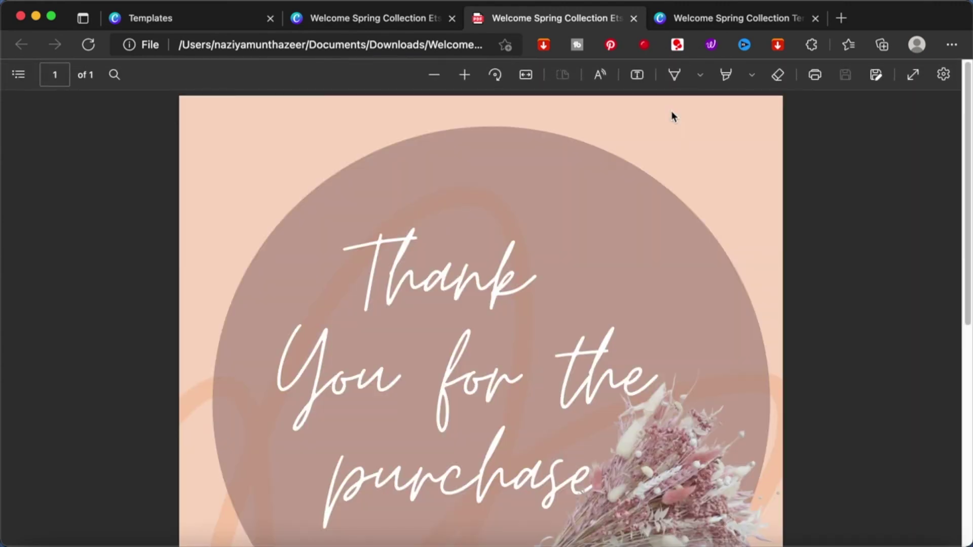
{"action": "scroll", "coordinate": [715, 318], "scroll_direction": "down", "scroll_amount": 5}
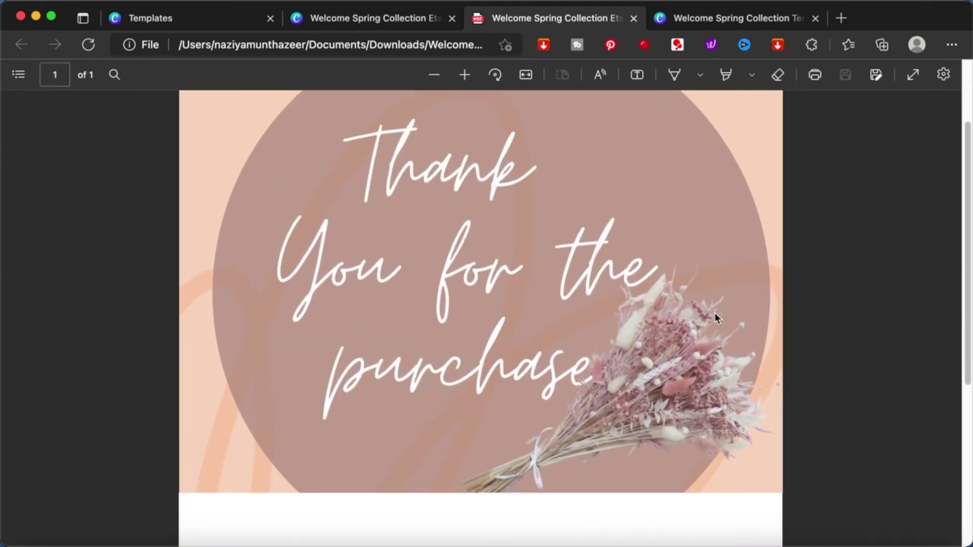
{"action": "scroll", "coordinate": [716, 318], "scroll_direction": "down", "scroll_amount": 5}
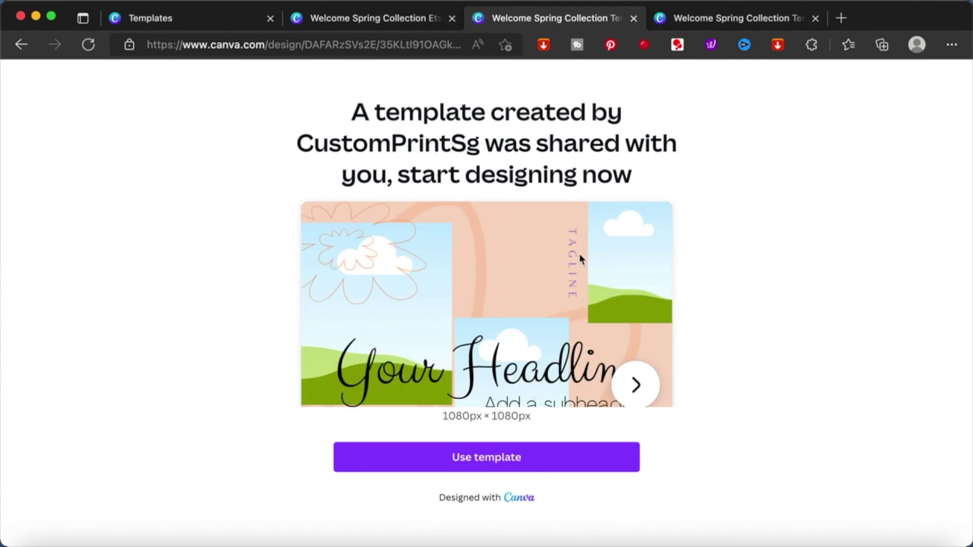
Use the shared template to create an editable copy and scroll through its Your Headline pages
{"action": "left_click", "coordinate": [499, 464]}
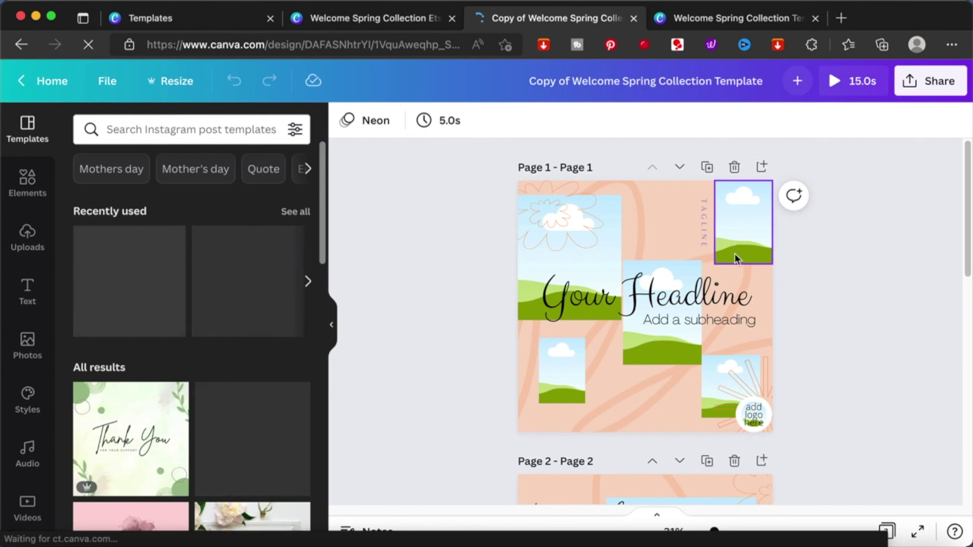
{"action": "scroll", "coordinate": [683, 412], "scroll_direction": "down", "scroll_amount": 2}
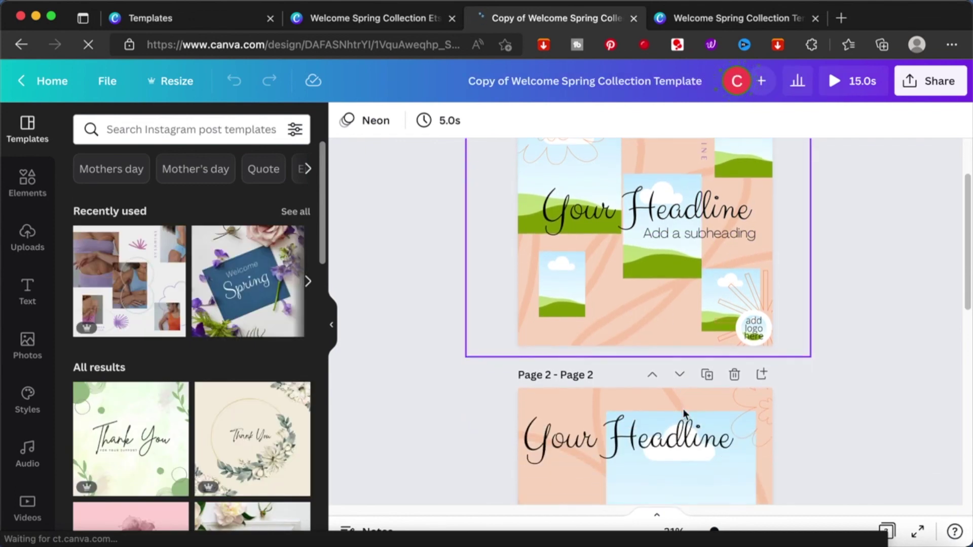
{"action": "scroll", "coordinate": [684, 412], "scroll_direction": "down", "scroll_amount": 3}
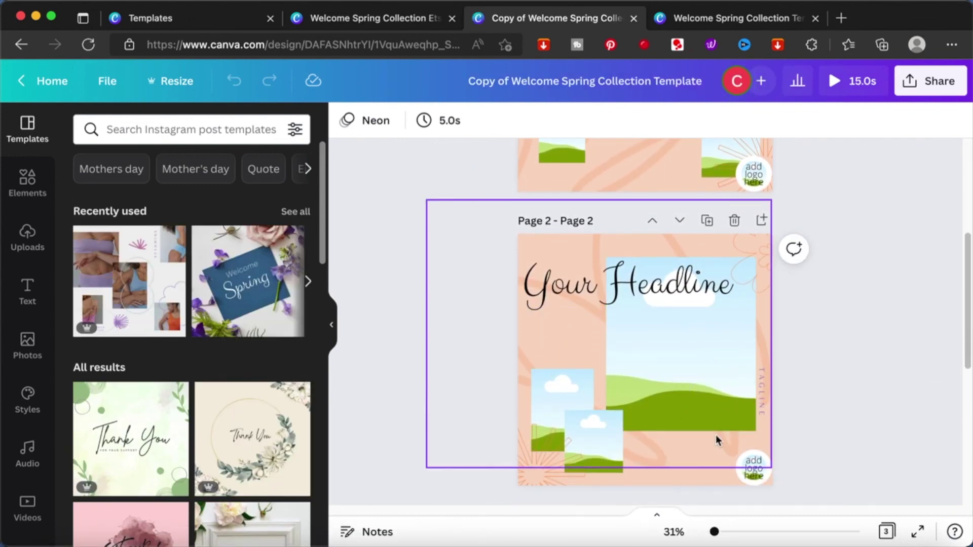
{"action": "scroll", "coordinate": [715, 435], "scroll_direction": "down", "scroll_amount": 4}
{"action": "scroll", "coordinate": [715, 435], "scroll_direction": "up", "scroll_amount": 5}
{"action": "scroll", "coordinate": [716, 435], "scroll_direction": "up", "scroll_amount": 4}
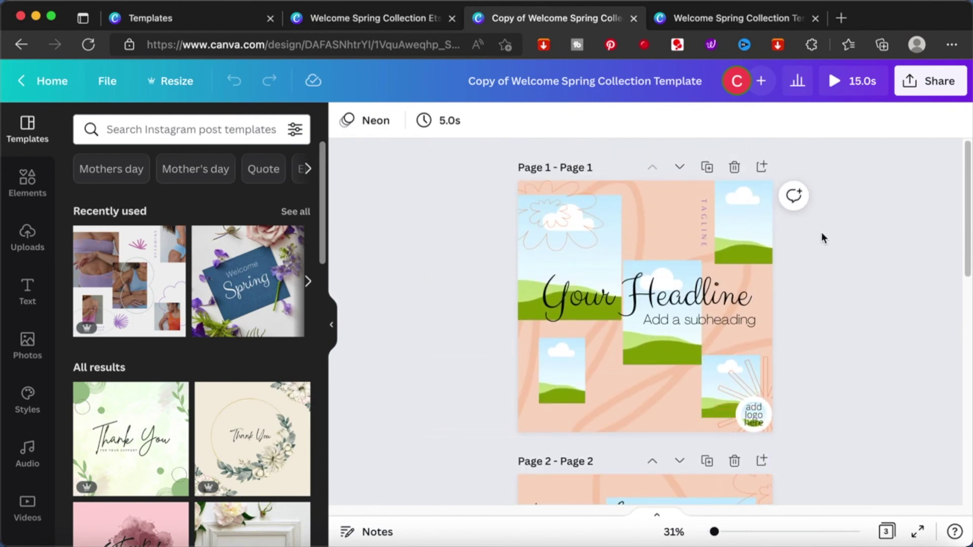